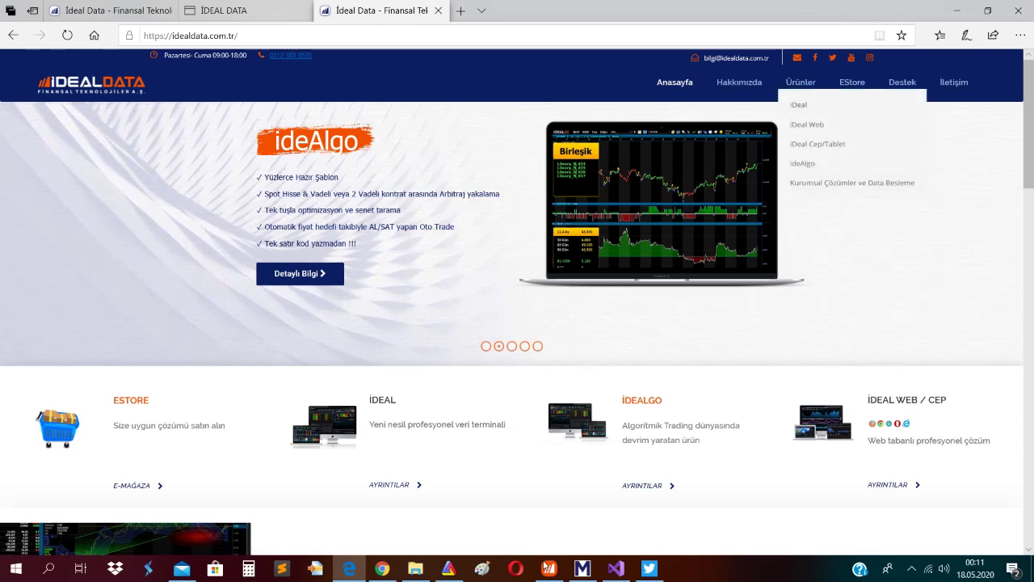
# Switch to the iDeal data terminal and close its Sistem Sorgu harmonic pattern query window.
pyautogui.moveTo(550, 568)
pyautogui.click(534, 531)
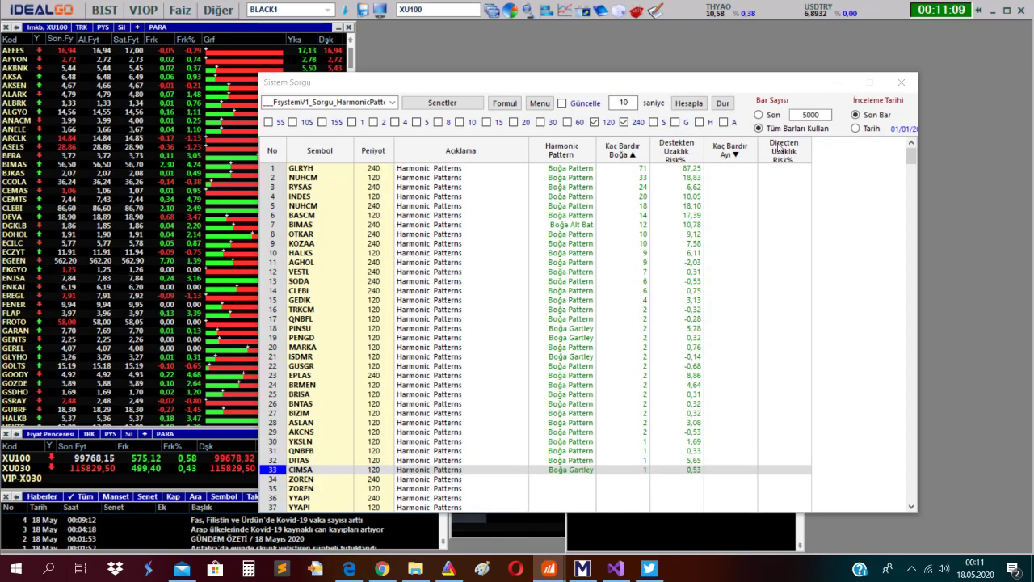
pyautogui.click(901, 83)
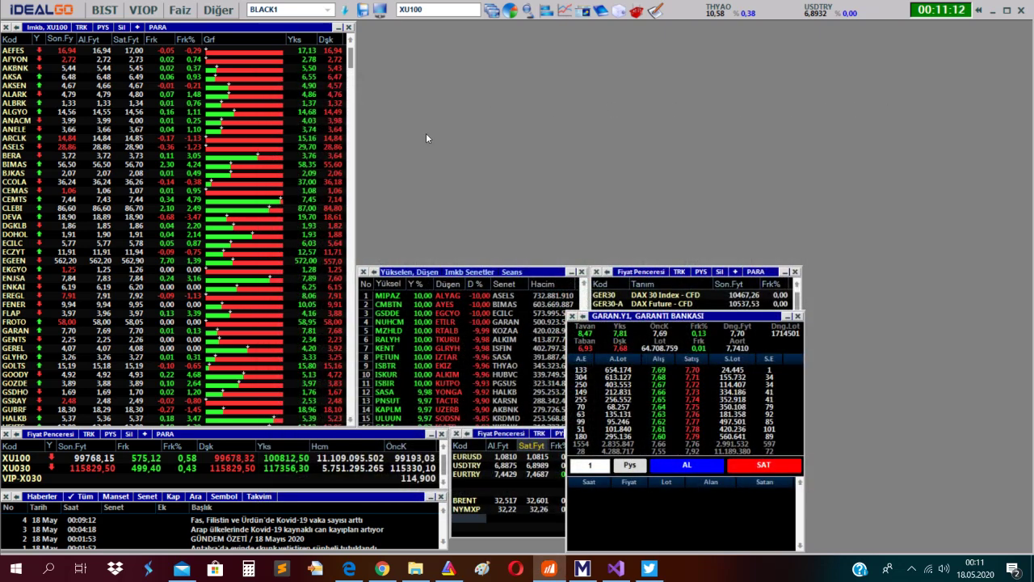
# View the XU100 chart and the definition of its FORMASYON_TREND system, and close both windows.
pyautogui.click(562, 14)
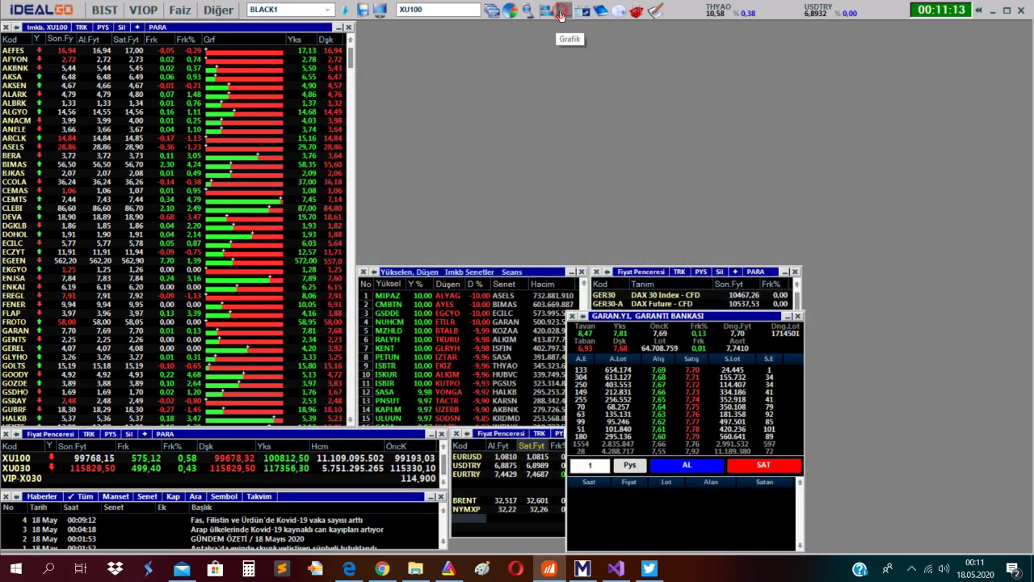
pyautogui.click(223, 30)
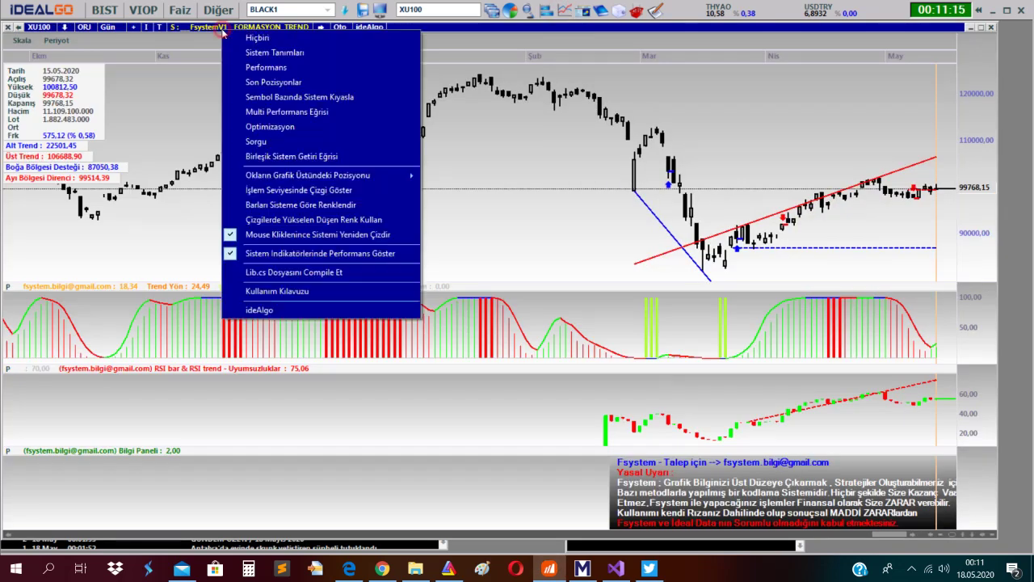
pyautogui.click(274, 52)
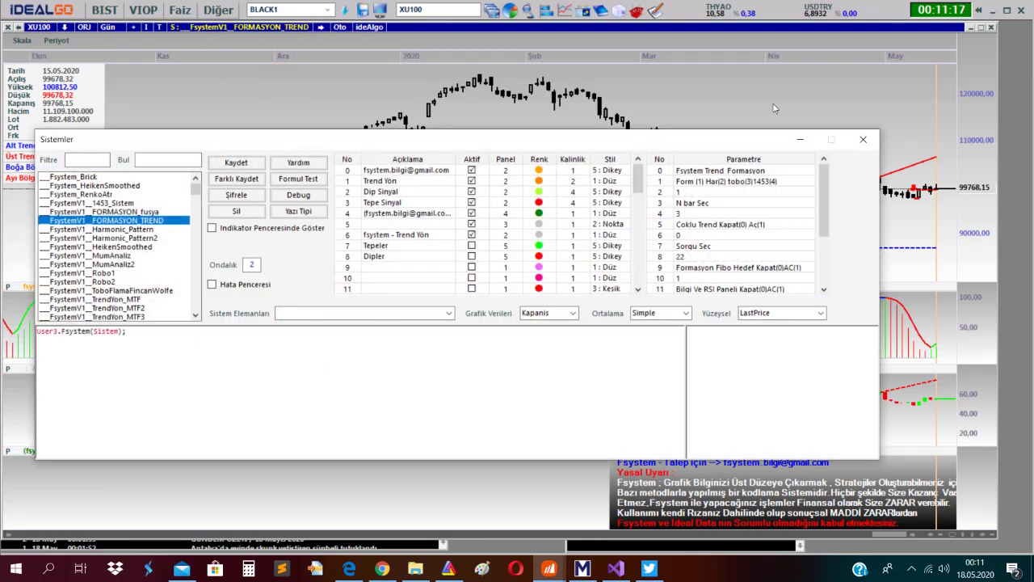
pyautogui.click(863, 139)
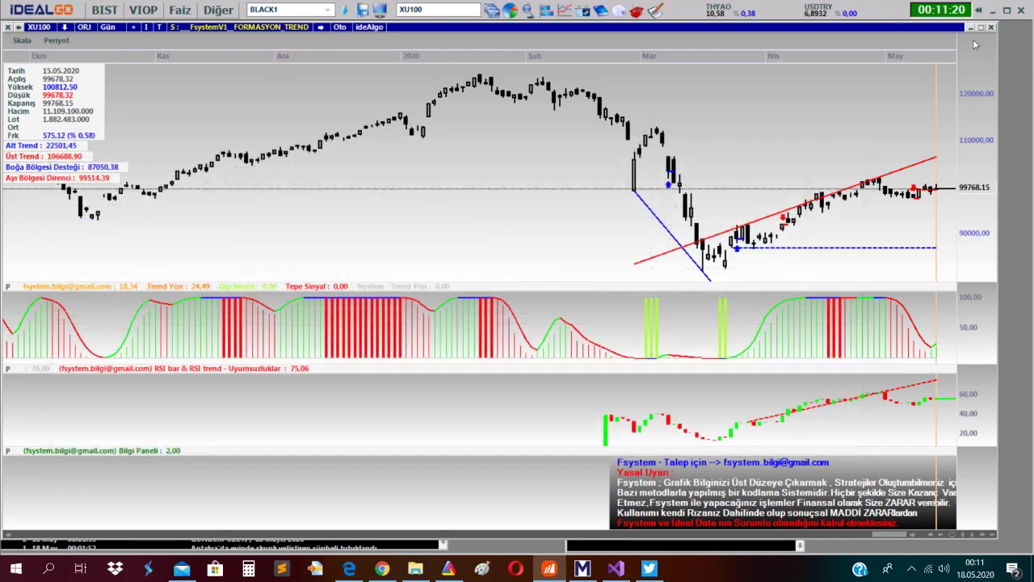
pyautogui.click(991, 27)
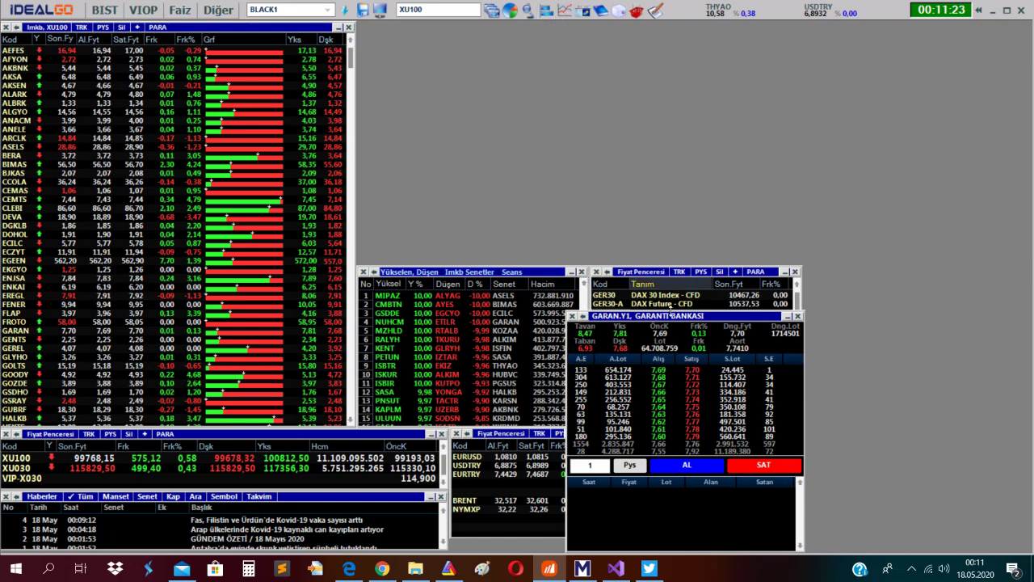
# Move the GARAN depth window above the Yükselen, Düşen list and minimize the terminal to return to the browser.
pyautogui.moveTo(660, 320); pyautogui.dragTo(439, 35)
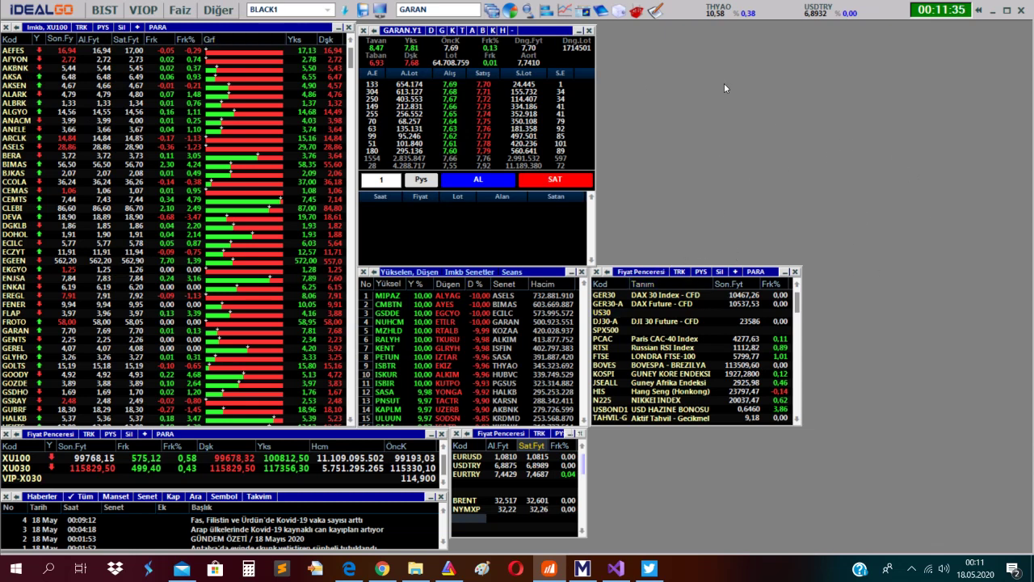
pyautogui.click(993, 11)
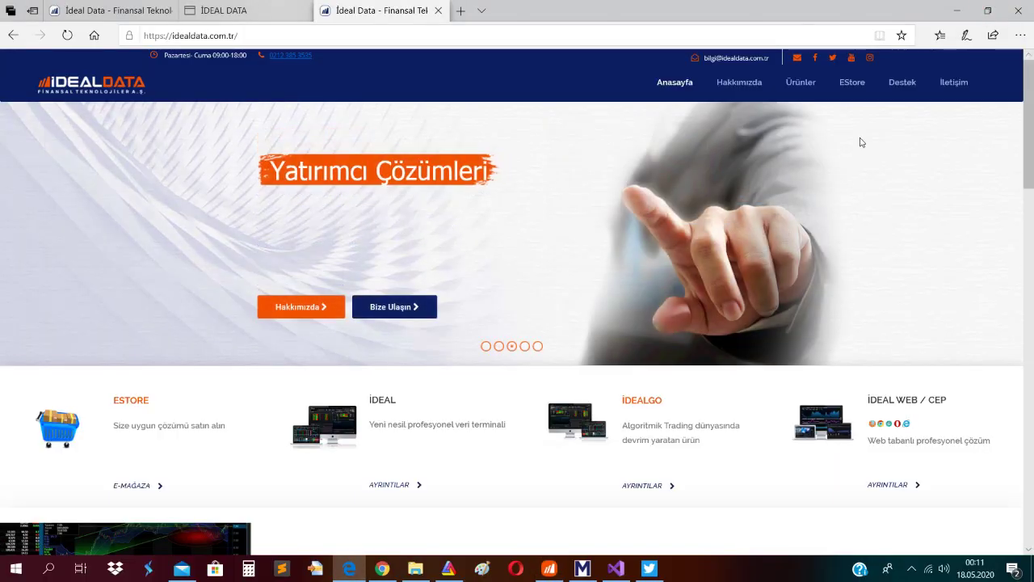
# Open the iDeal Data EStore, look at the Fiyatlar page, and view the new-customer form for buying iDeal.
pyautogui.click(848, 85)
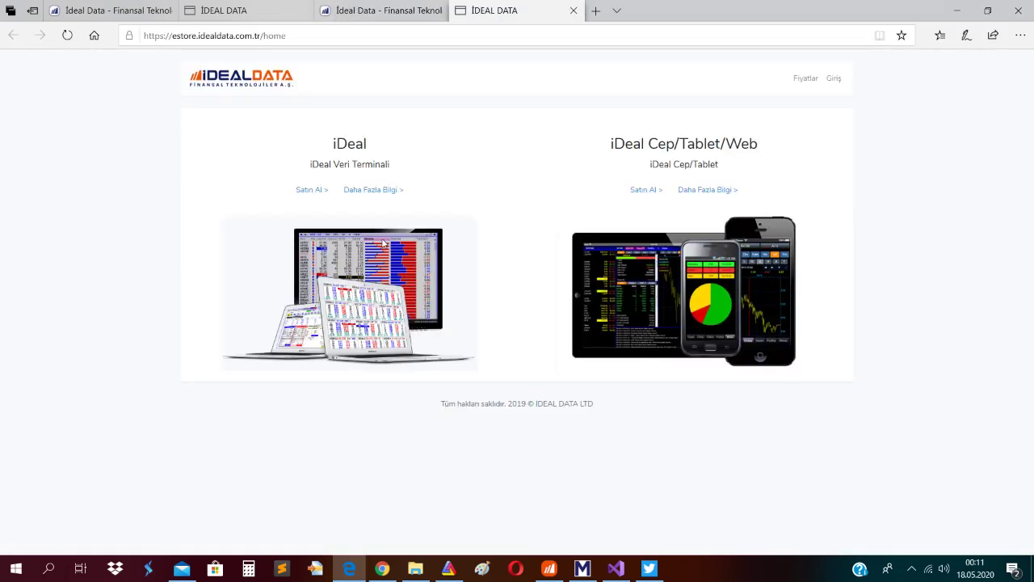
pyautogui.click(804, 80)
pyautogui.click(12, 34)
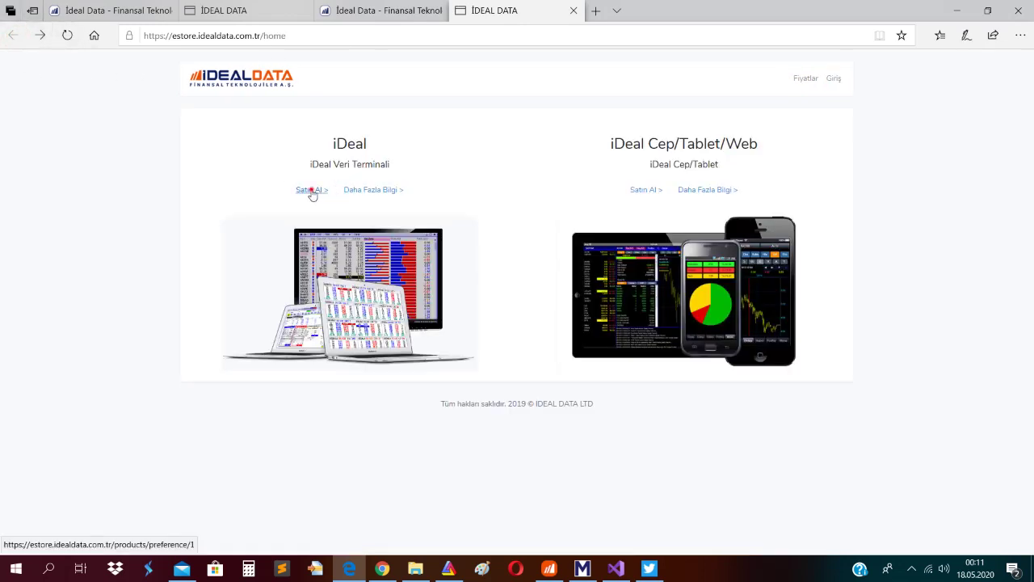
pyautogui.click(312, 190)
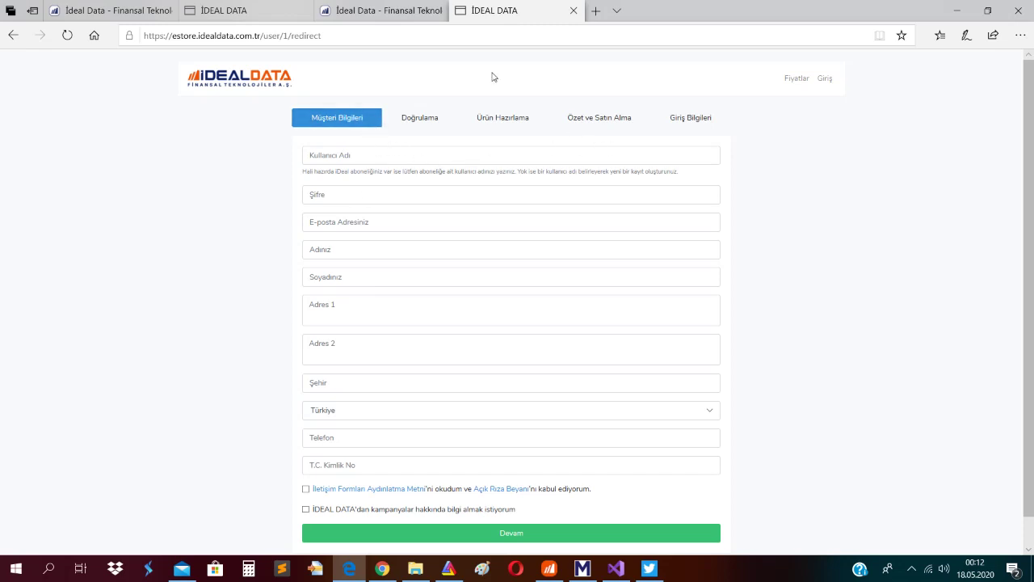
# Log in to the EStore with the account password and dismiss the browser's offer to save it.
pyautogui.click(265, 20)
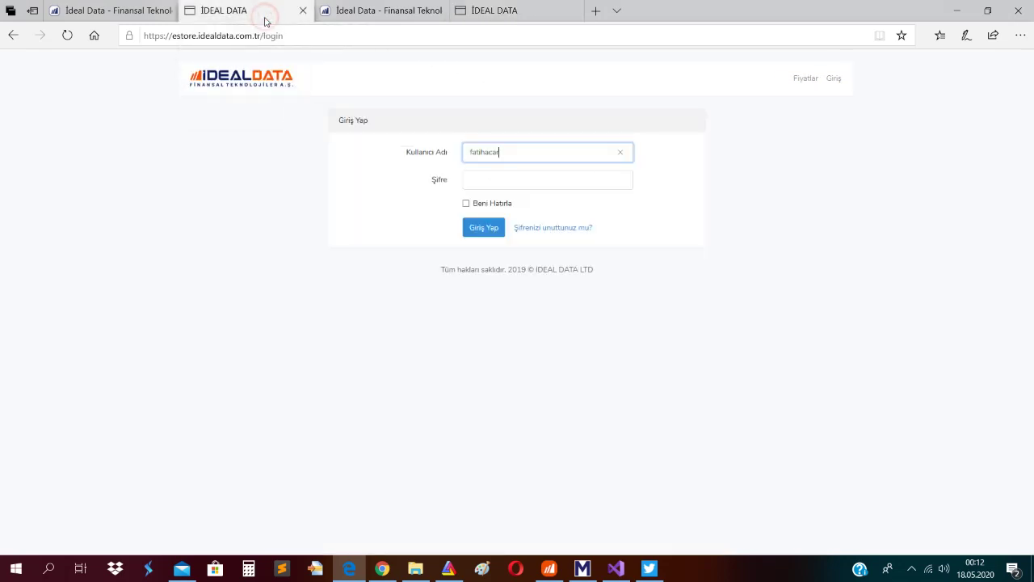
pyautogui.click(514, 180)
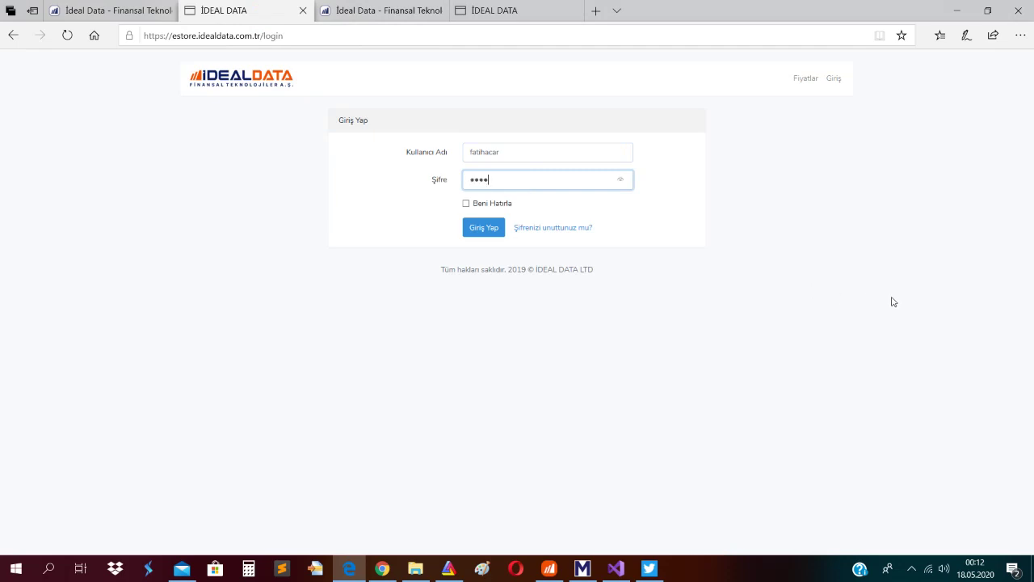
pyautogui.press('Return')
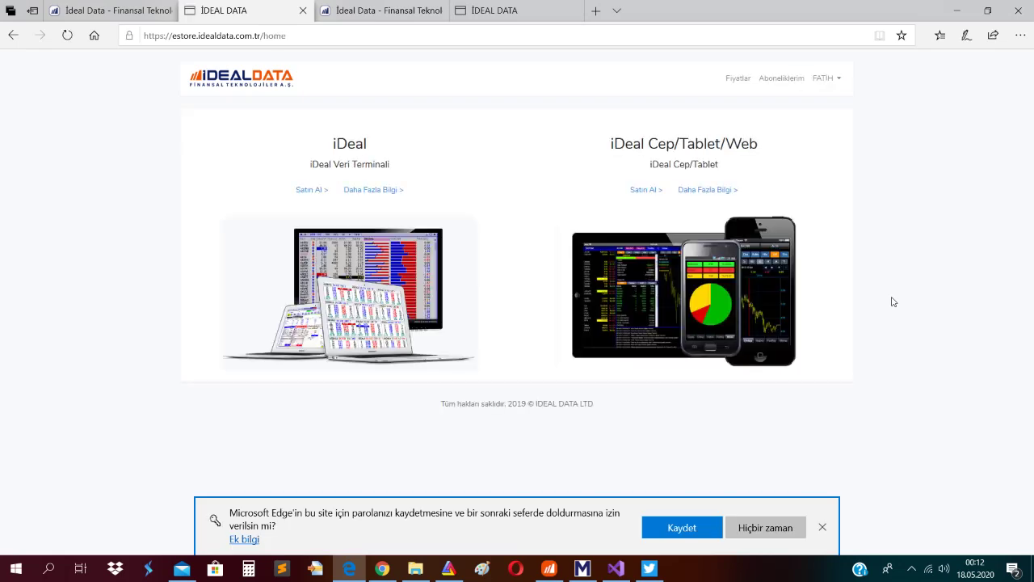
pyautogui.click(823, 527)
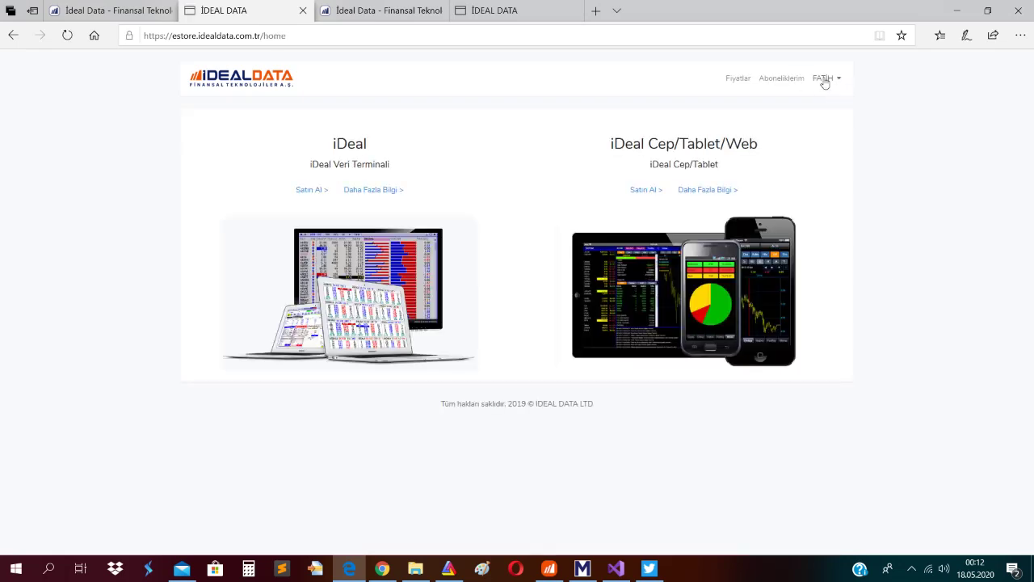
# Check the account's Aboneliklerim page and start the purchase of the iDeal Veri Terminali from the store home page.
pyautogui.click(795, 77)
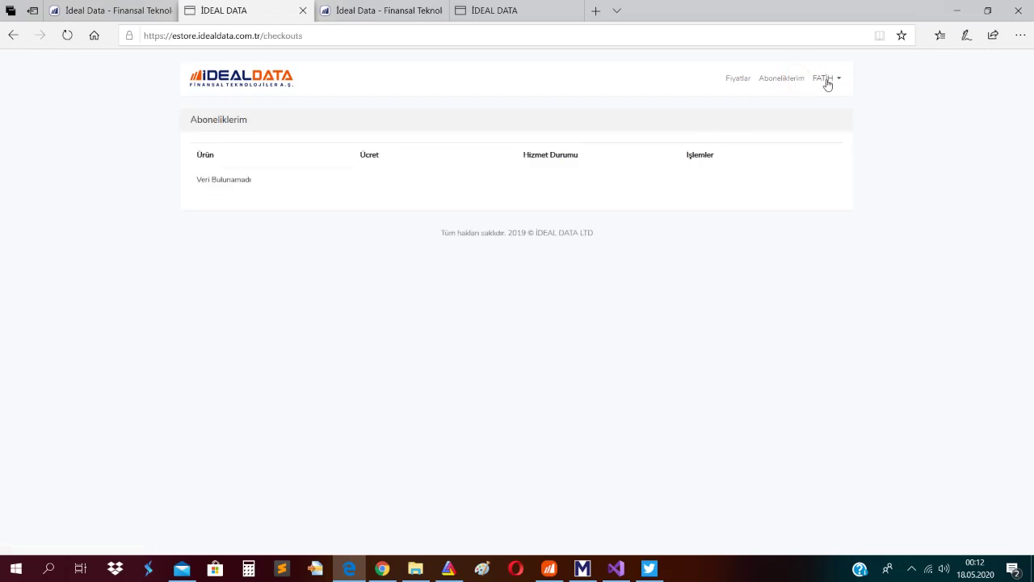
pyautogui.click(260, 83)
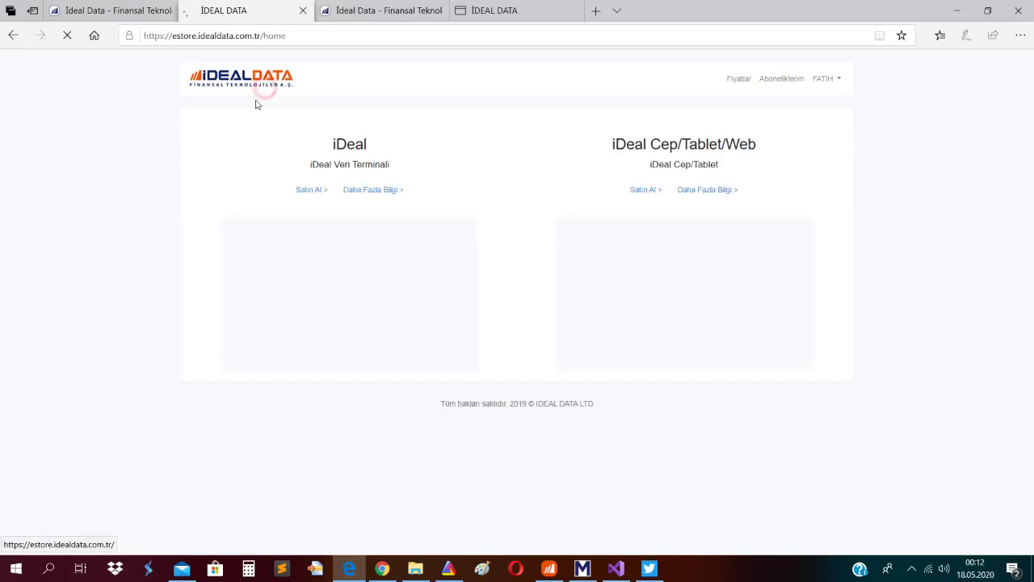
pyautogui.click(312, 192)
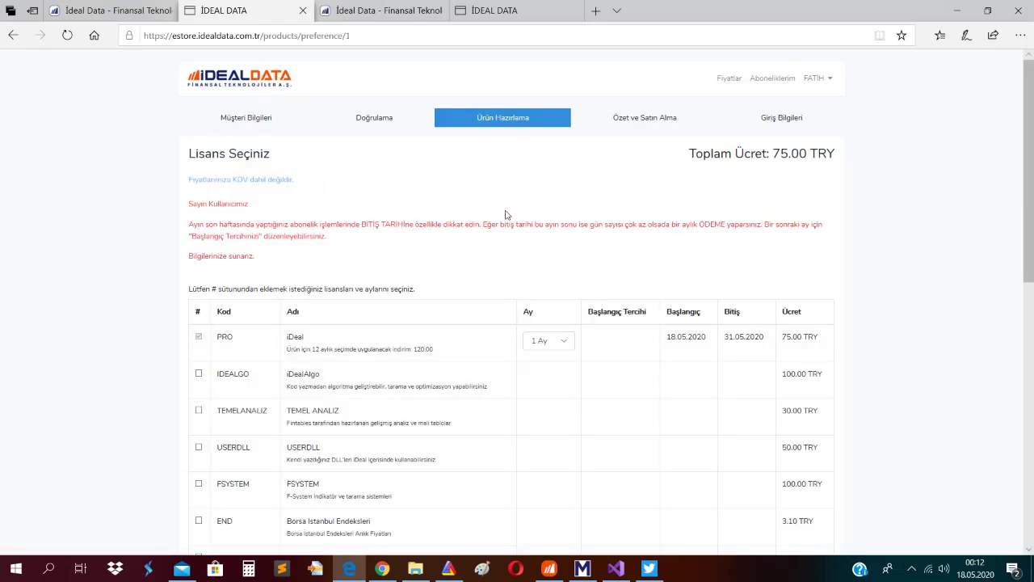
# Review the licence list and add the FSYSTEM licence to the order.
pyautogui.scroll(-1, 502, 214)
pyautogui.scroll(-6, 813, 194)
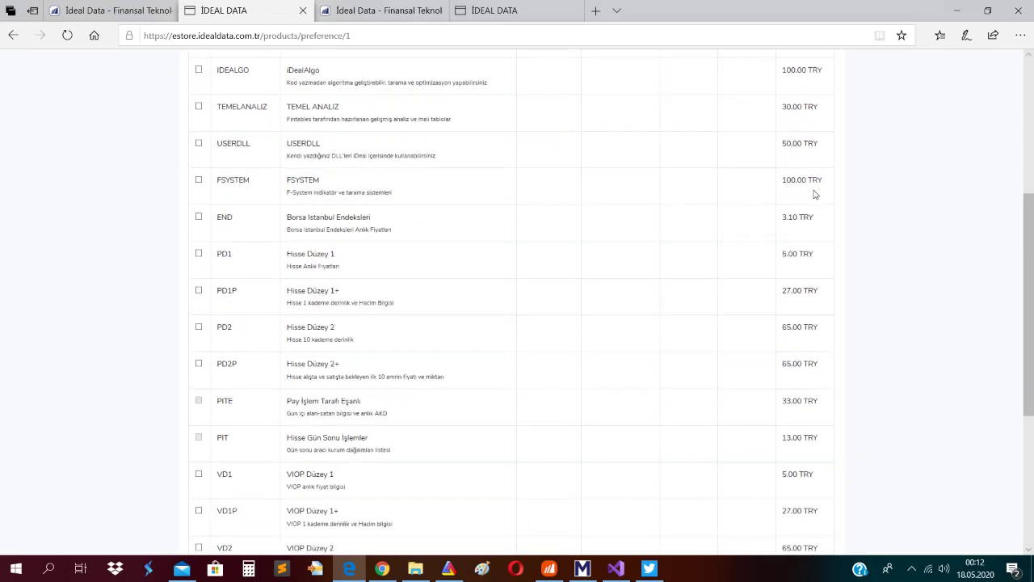
pyautogui.scroll(-1, 814, 194)
pyautogui.scroll(5, 810, 194)
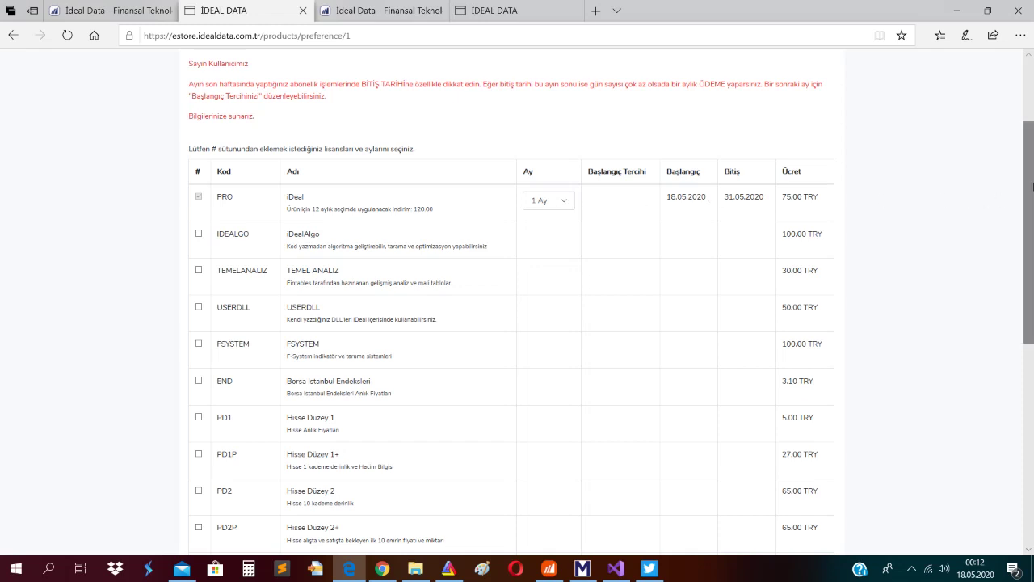
pyautogui.scroll(-1, 1019, 194)
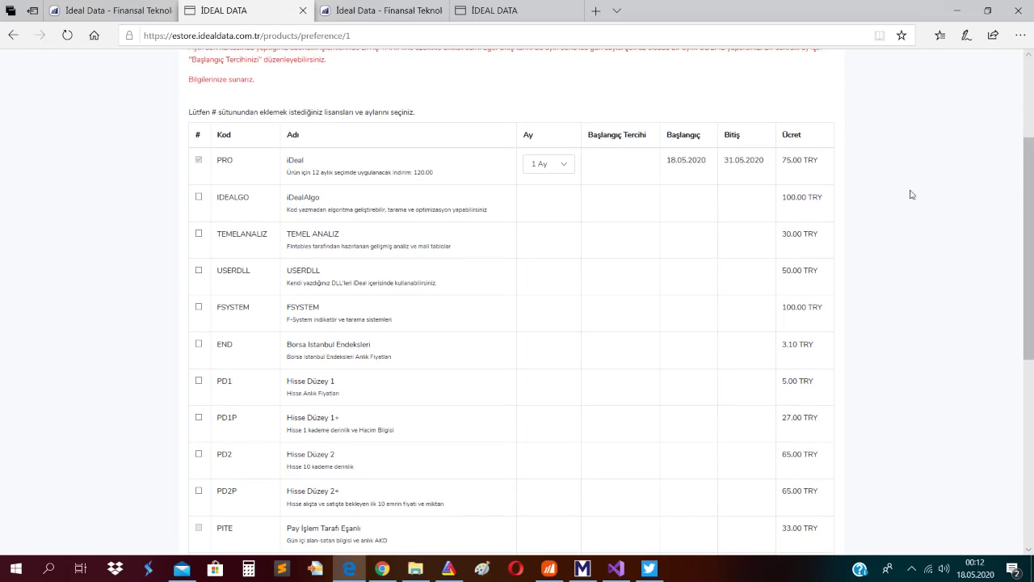
pyautogui.click(199, 307)
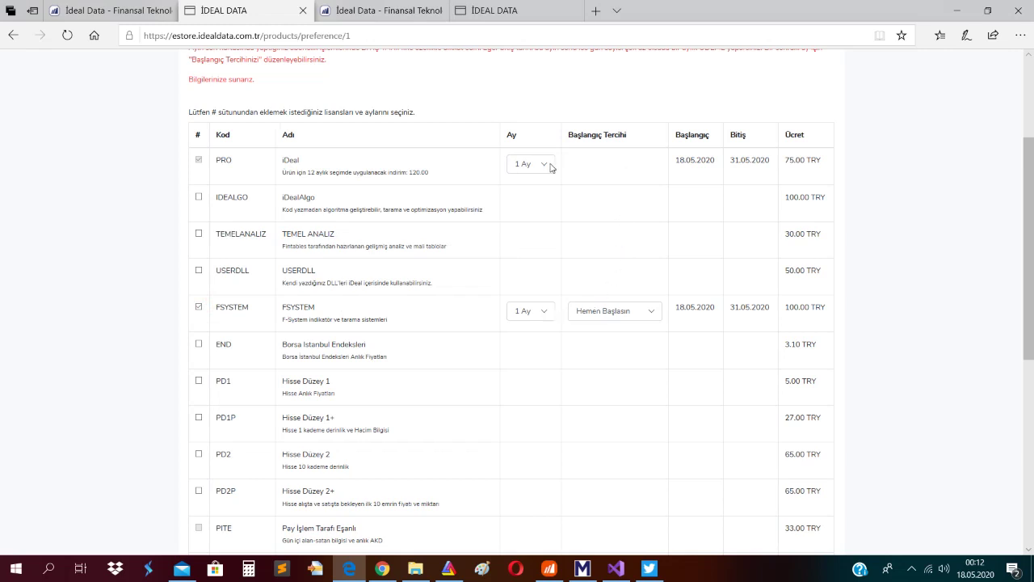
# Add the Borsa İstanbul Endeksleri (END) and Hisse Düzey 1+ (PD1P) licences to the order.
pyautogui.scroll(1, 763, 261)
pyautogui.scroll(-1, 799, 259)
pyautogui.scroll(-1, 1030, 203)
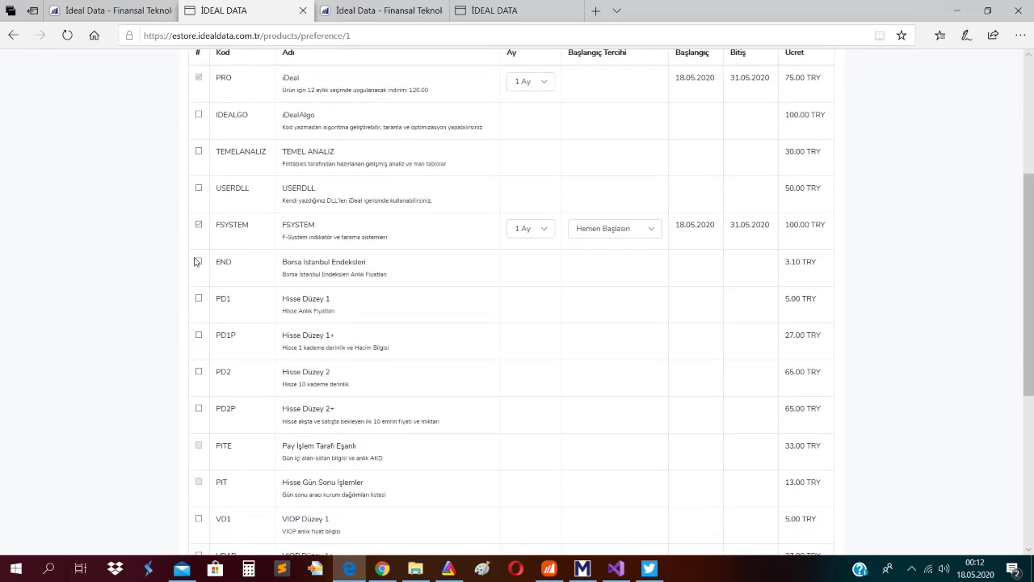
pyautogui.scroll(1, 243, 225)
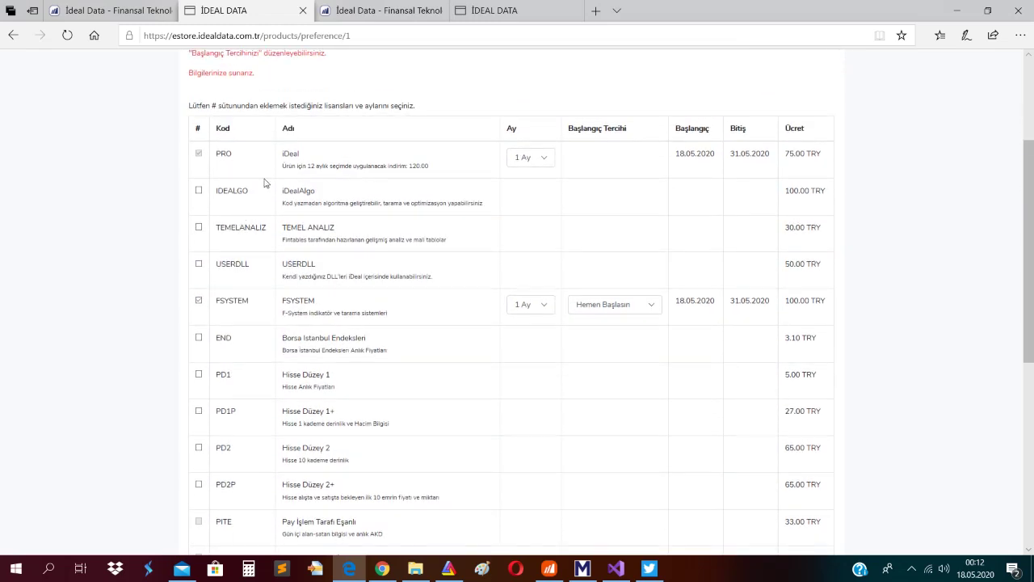
pyautogui.scroll(-3, 283, 258)
pyautogui.scroll(1, 235, 161)
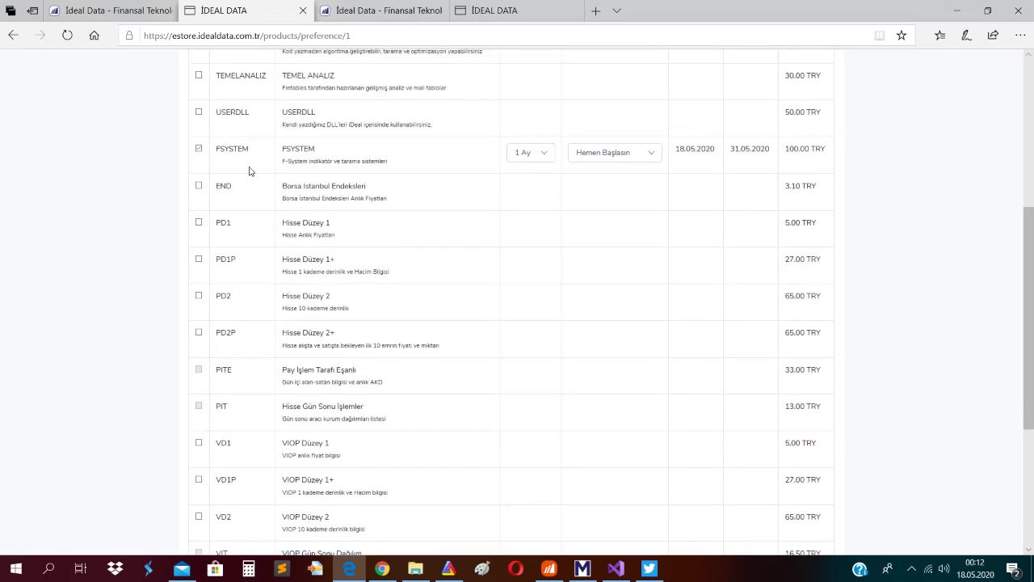
pyautogui.click(198, 186)
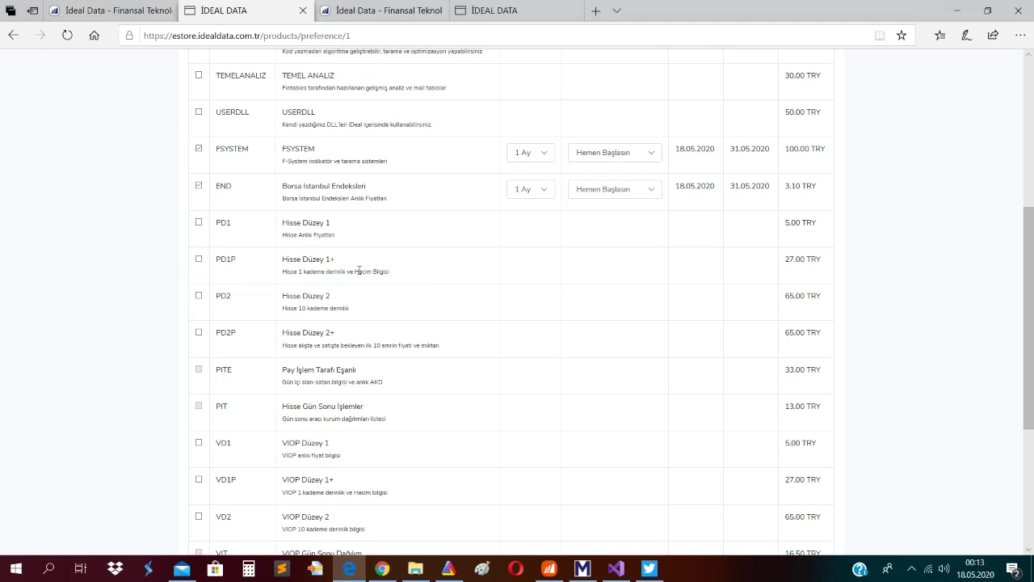
pyautogui.click(199, 260)
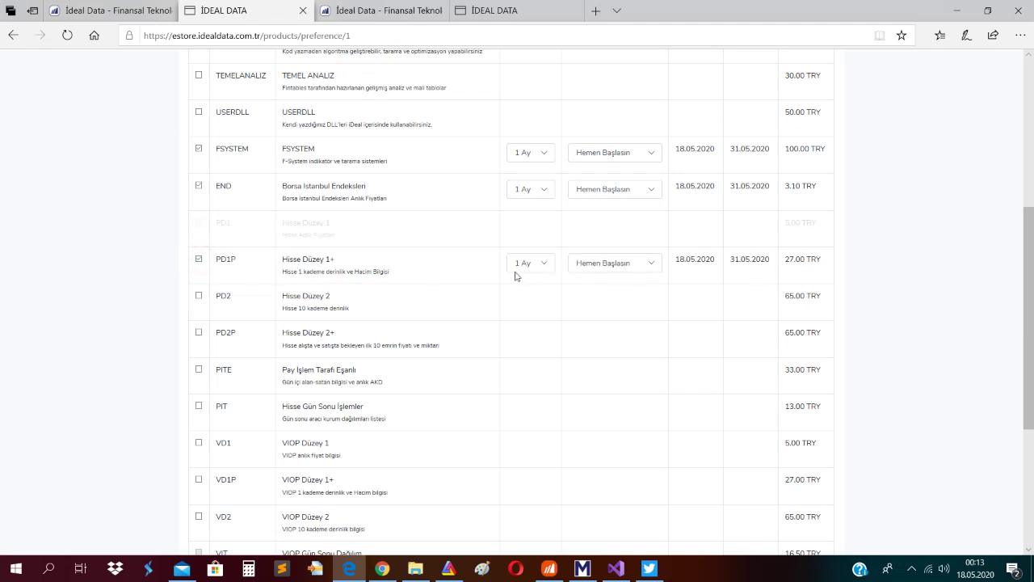
# Try adding the Hisse Düzey 2 (PD2) and Pay İşlem Tarafı Eşanlı (PITE) licences, and deselect both again.
pyautogui.moveTo(1031, 264); pyautogui.dragTo(1032, 211)
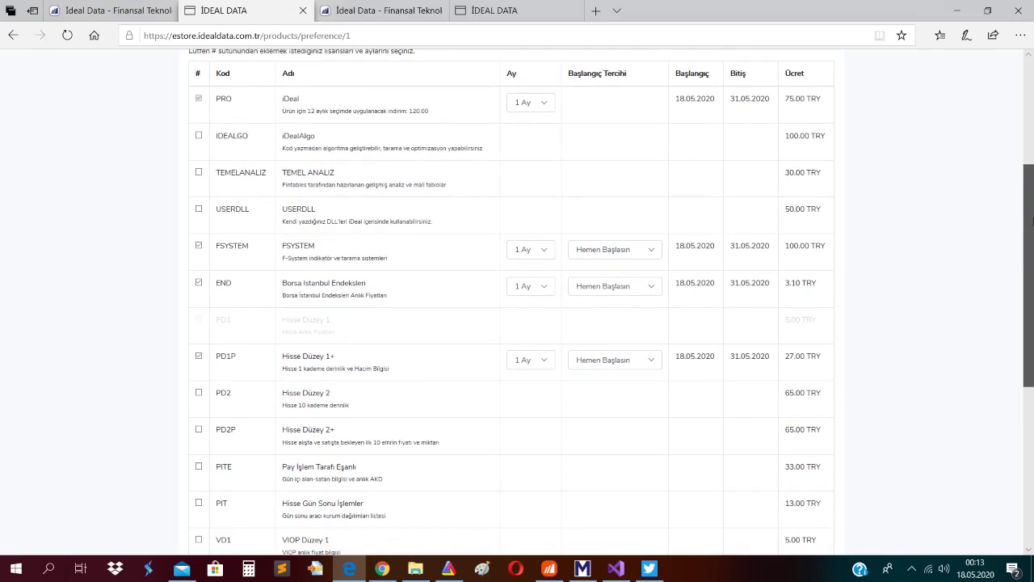
pyautogui.scroll(-3, 393, 374)
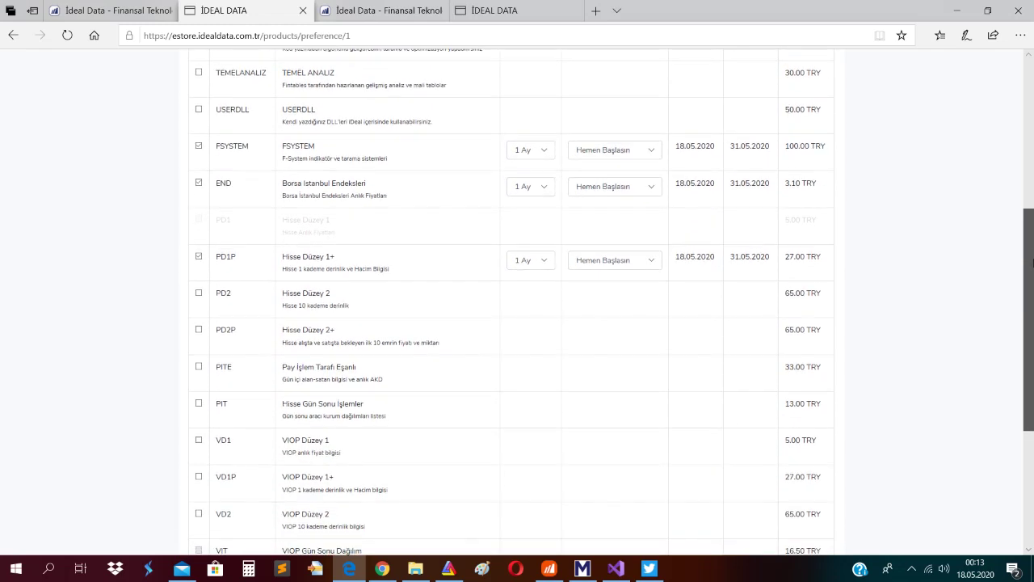
pyautogui.click(198, 295)
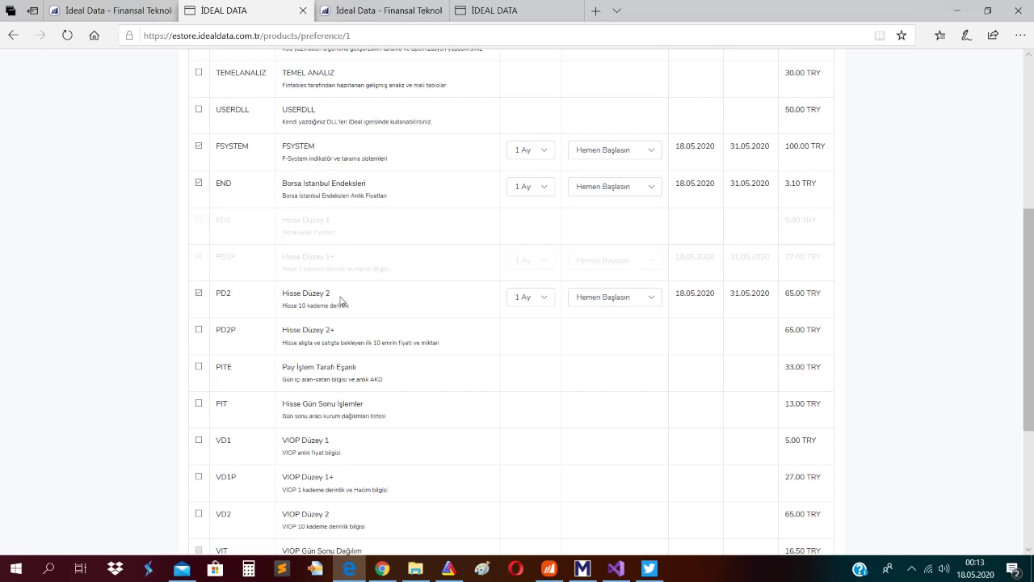
pyautogui.click(198, 368)
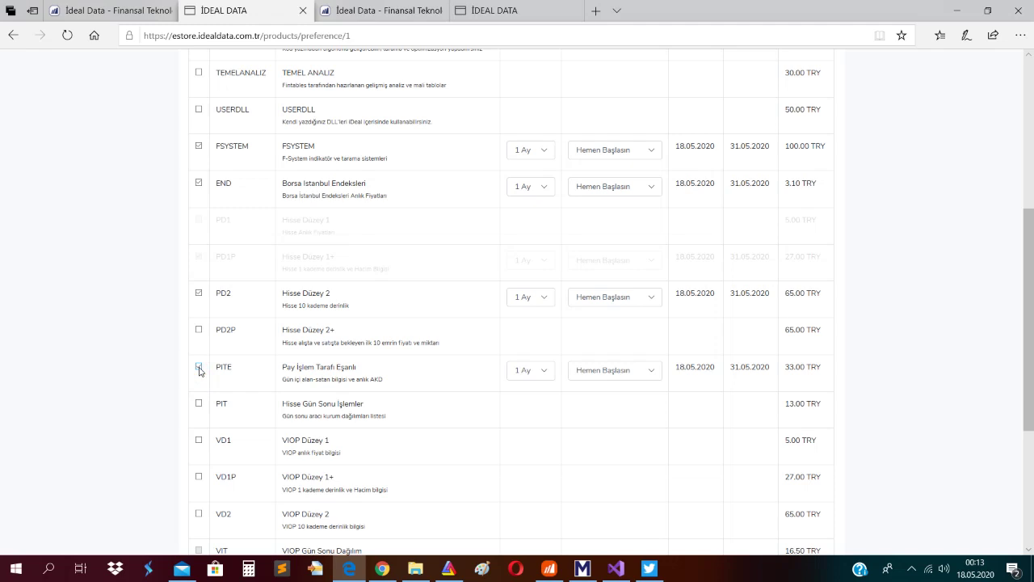
pyautogui.click(198, 369)
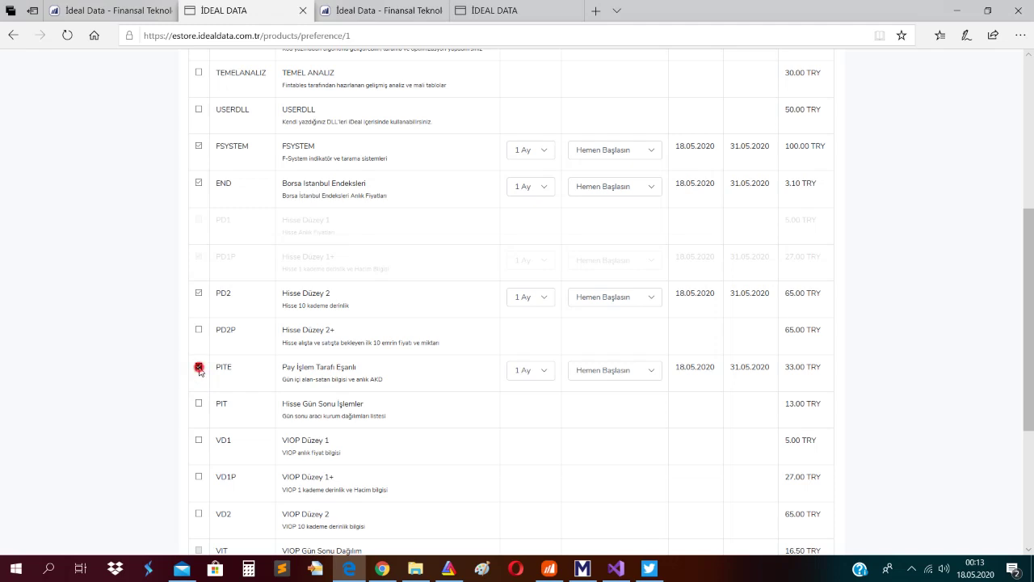
pyautogui.click(199, 294)
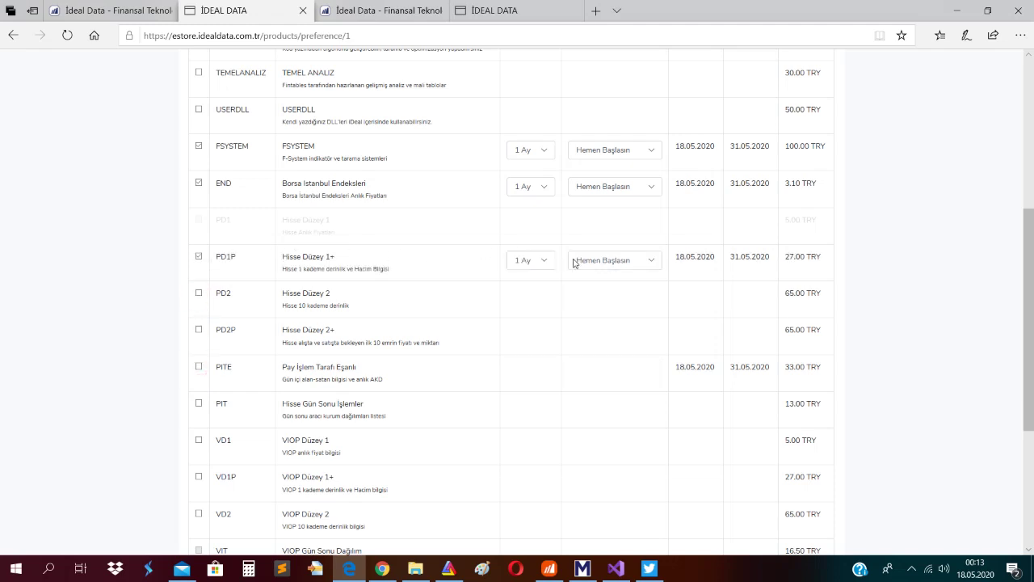
pyautogui.scroll(3, 622, 261)
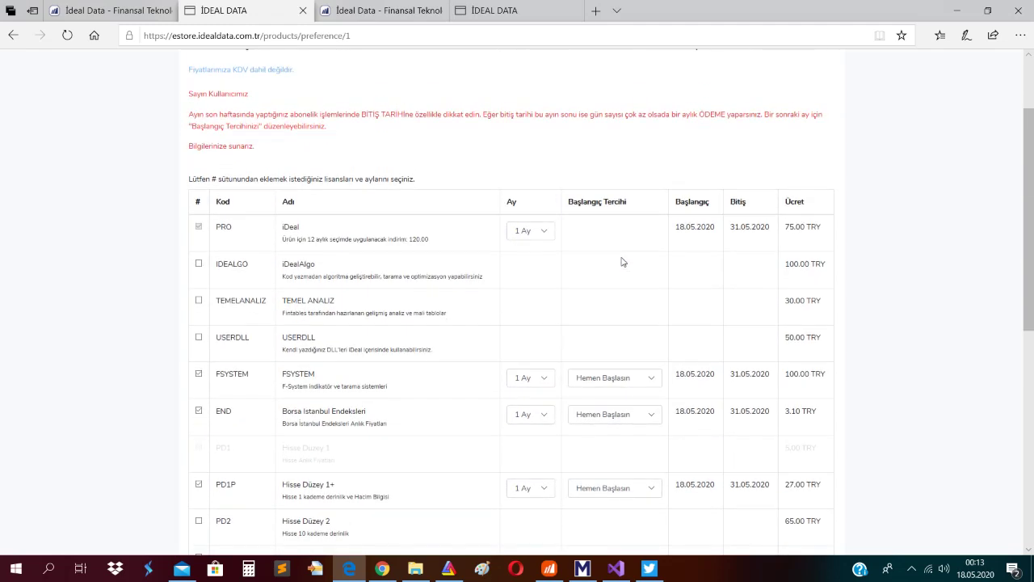
# Check the chosen licences' start and end dates and read the red notice about subscriptions taken in the month's last week.
pyautogui.scroll(-1, 802, 192)
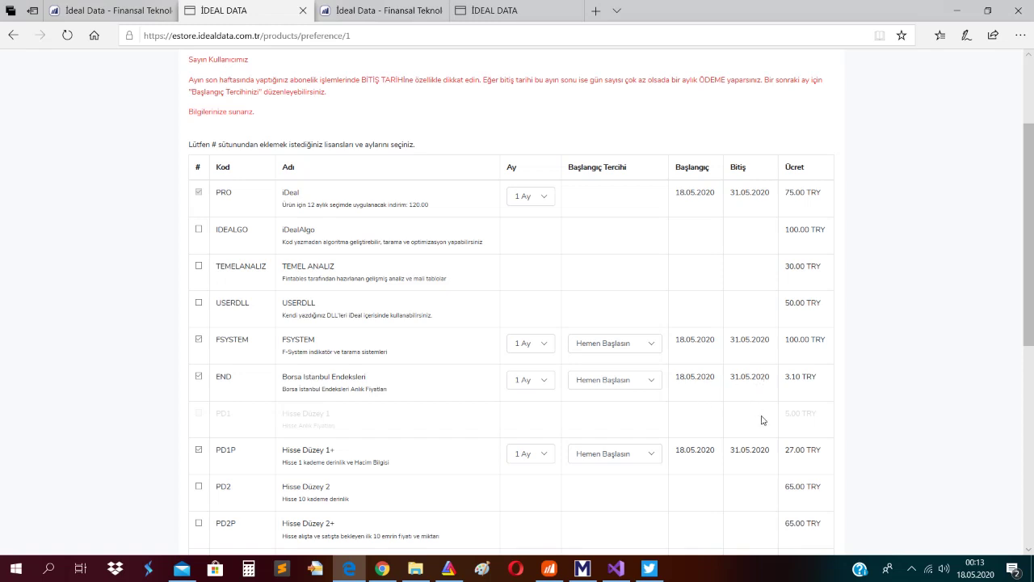
pyautogui.moveTo(1031, 260); pyautogui.dragTo(1032, 218)
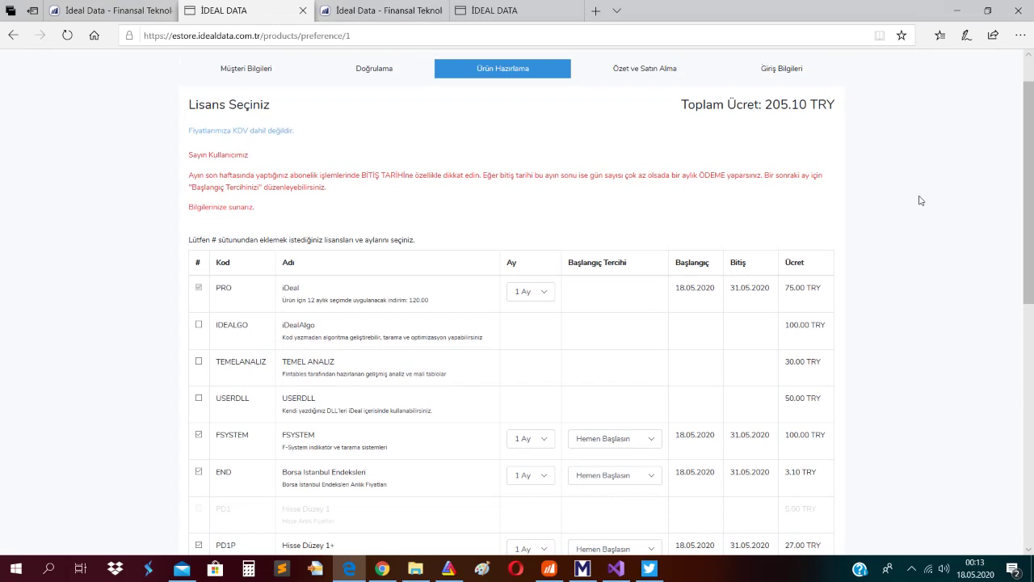
pyautogui.moveTo(189, 153); pyautogui.dragTo(815, 186)
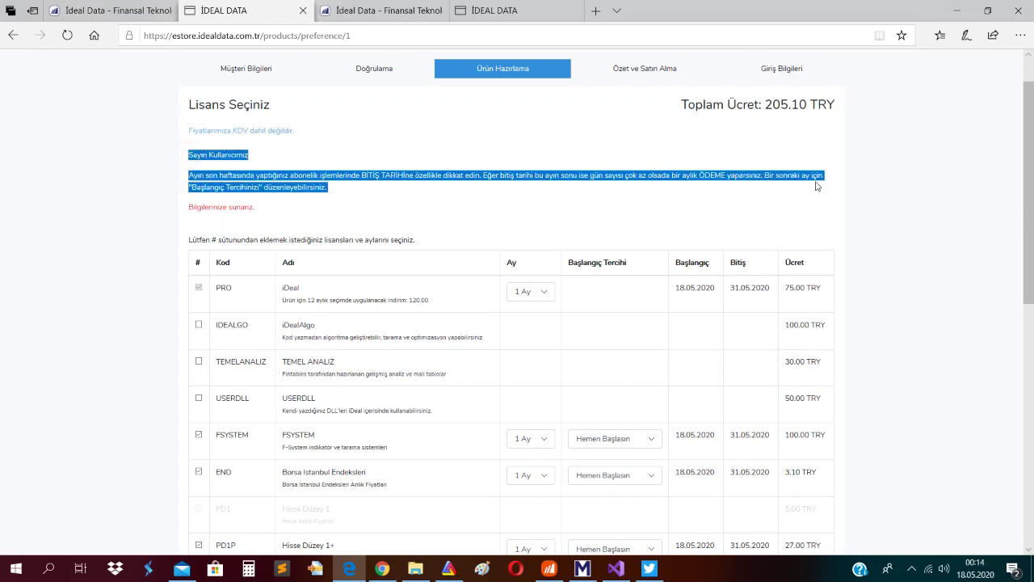
pyautogui.click(340, 195)
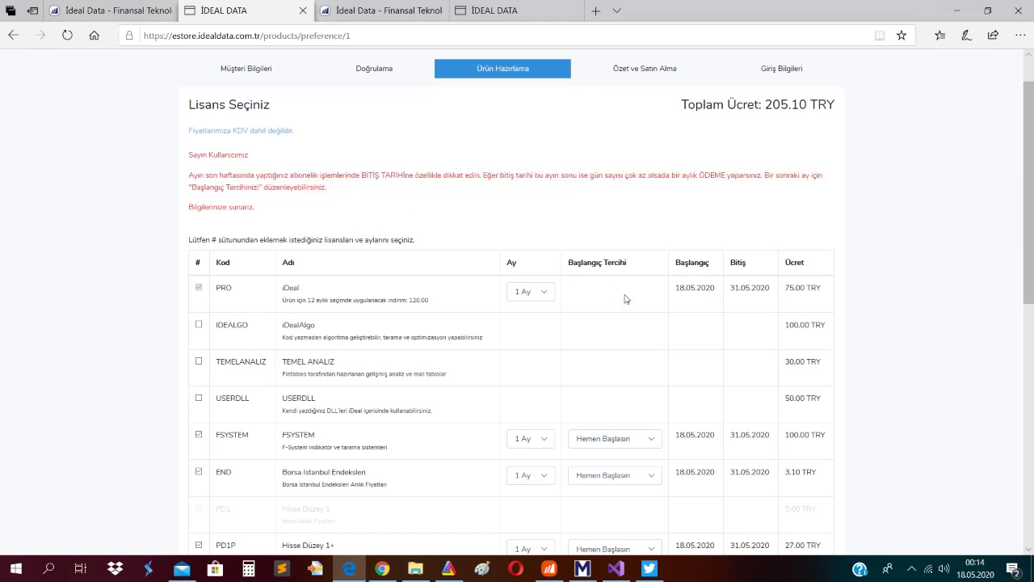
# Check the Başlangıç Tercihi options of the FSYSTEM licence without changing them, and check the order's total fee.
pyautogui.scroll(-1, 633, 361)
pyautogui.click(618, 362)
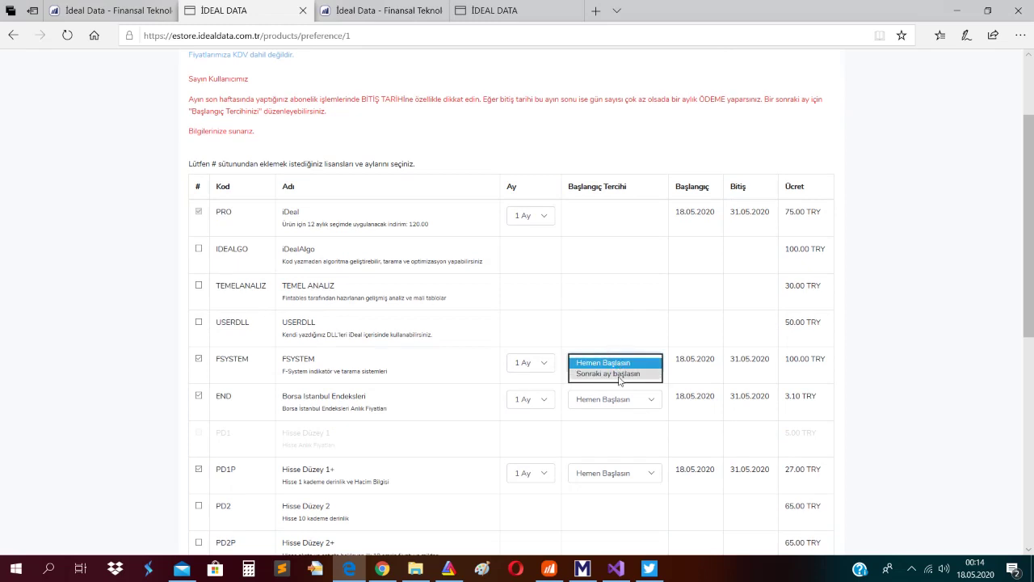
pyautogui.click(629, 336)
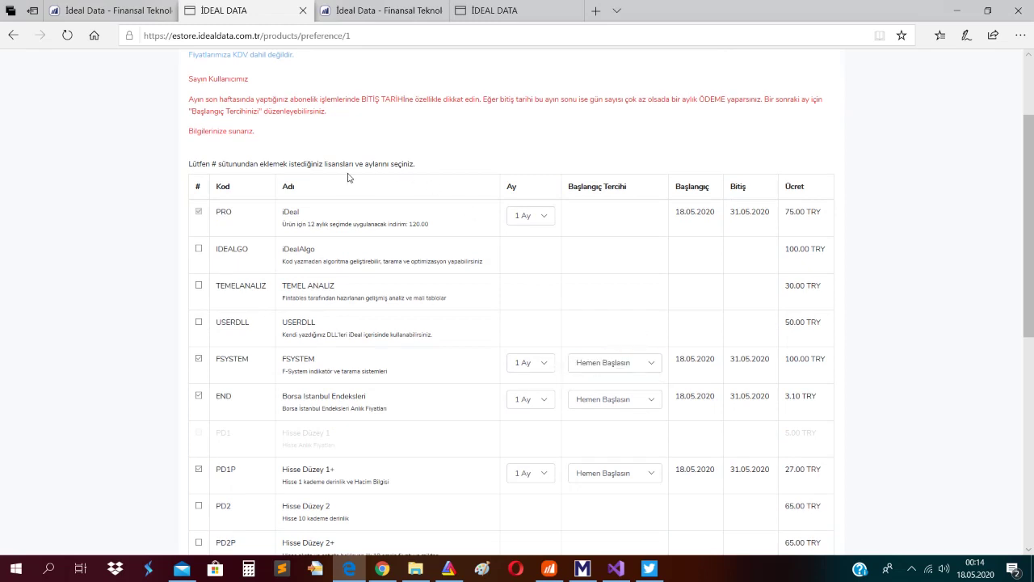
pyautogui.moveTo(1032, 240); pyautogui.dragTo(735, 138)
pyautogui.moveTo(676, 153); pyautogui.dragTo(833, 156)
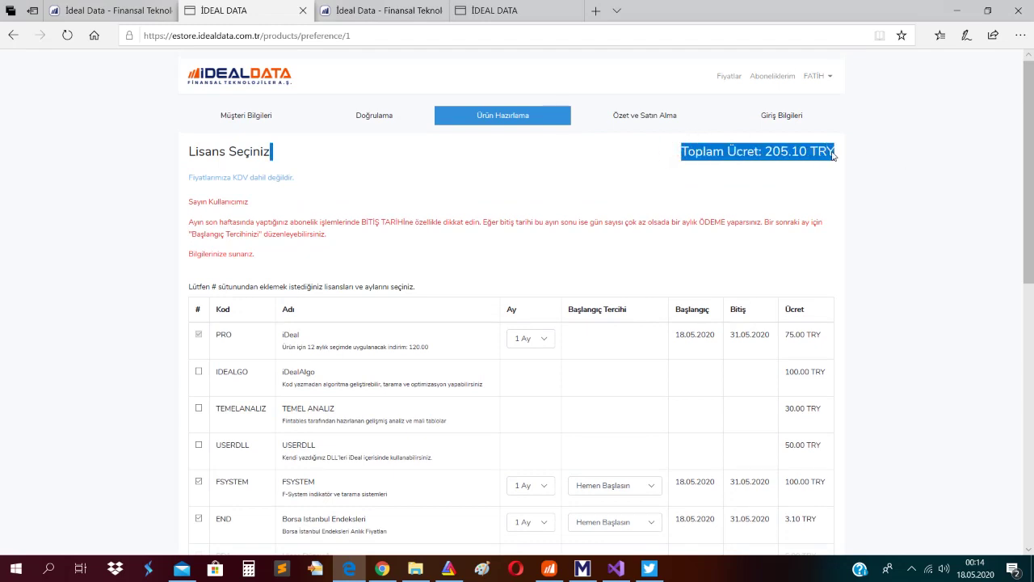
# Request mobile usage authorization (Mobilden kullanım yetkisi istiyorum) for the order and recheck the selected licences.
pyautogui.scroll(-5, 864, 173)
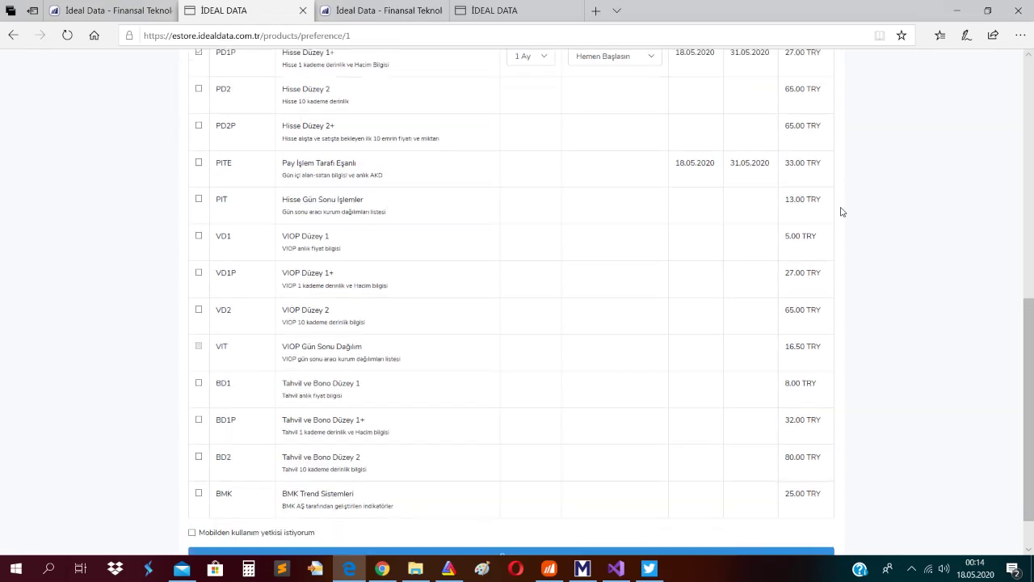
pyautogui.scroll(-3, 822, 232)
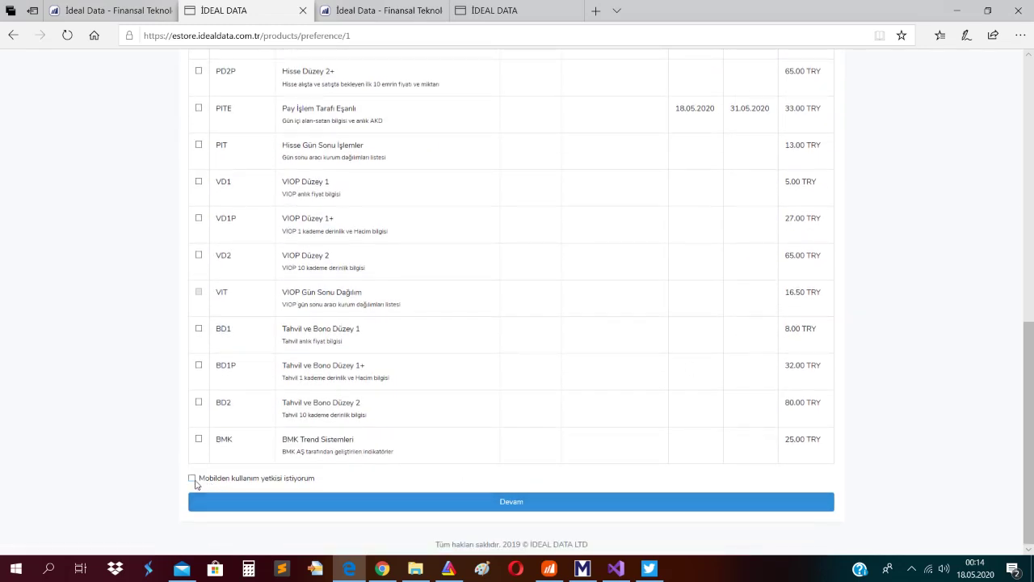
pyautogui.click(193, 480)
pyautogui.moveTo(1033, 360)
pyautogui.mouseDown()
pyautogui.moveTo(1032, 87)
pyautogui.moveTo(1032, 359)
pyautogui.mouseUp()
pyautogui.scroll(6, 101, 428)
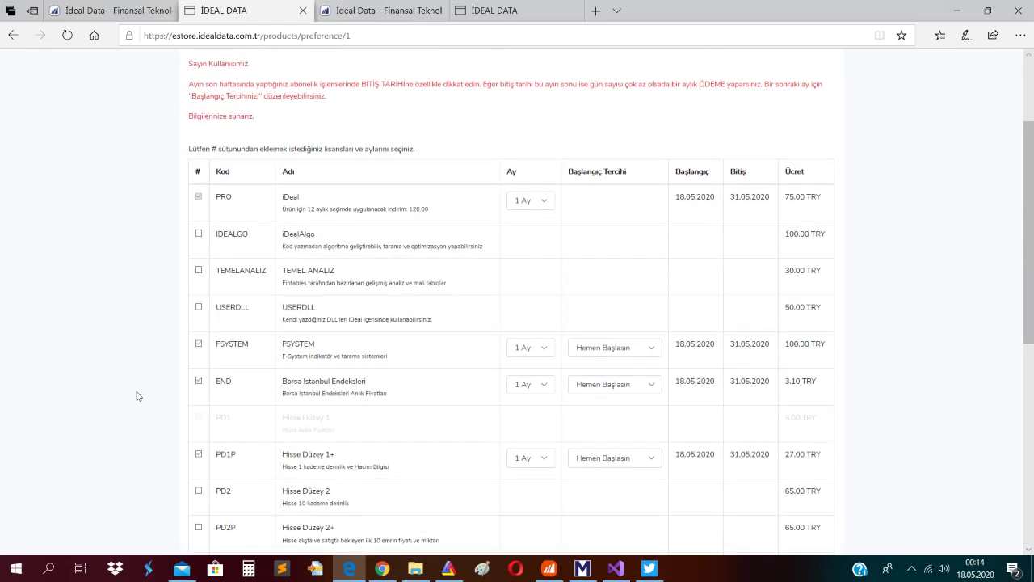
pyautogui.scroll(-5, 136, 395)
pyautogui.scroll(-2, 136, 395)
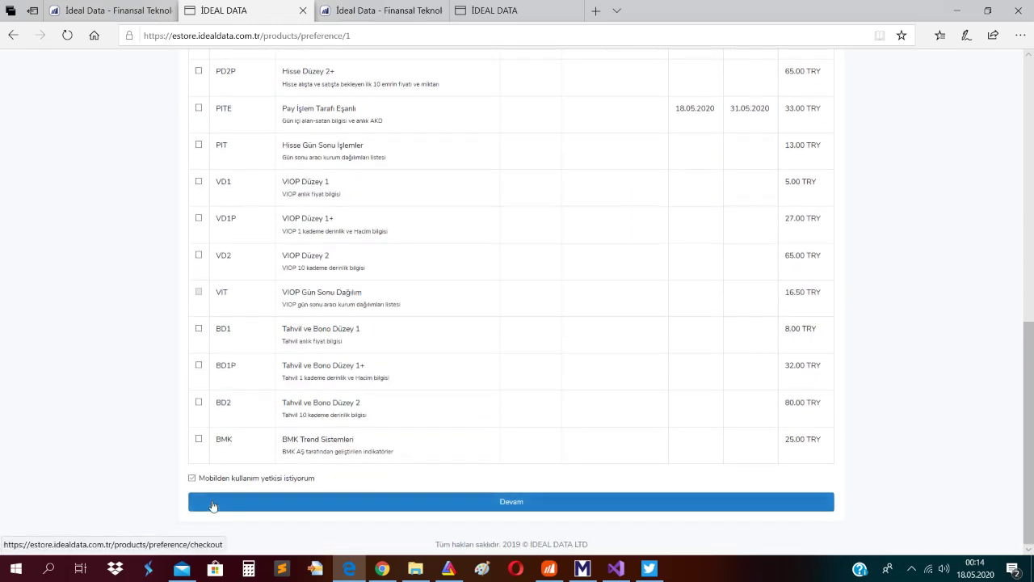
pyautogui.click(199, 479)
pyautogui.click(195, 478)
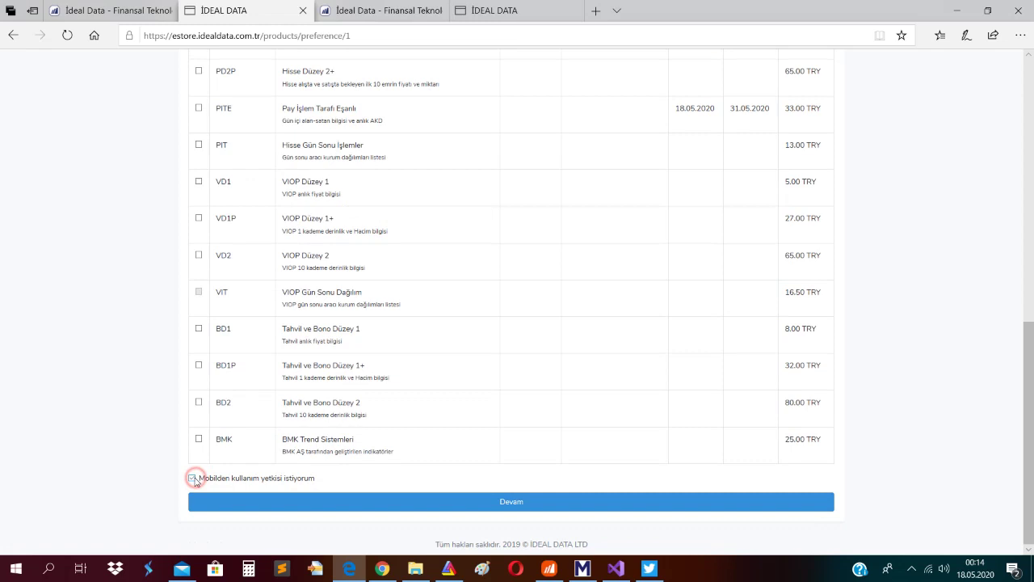
# Proceed to the order summary and choose Kredi / Banka Kartı as the payment method.
pyautogui.click(299, 504)
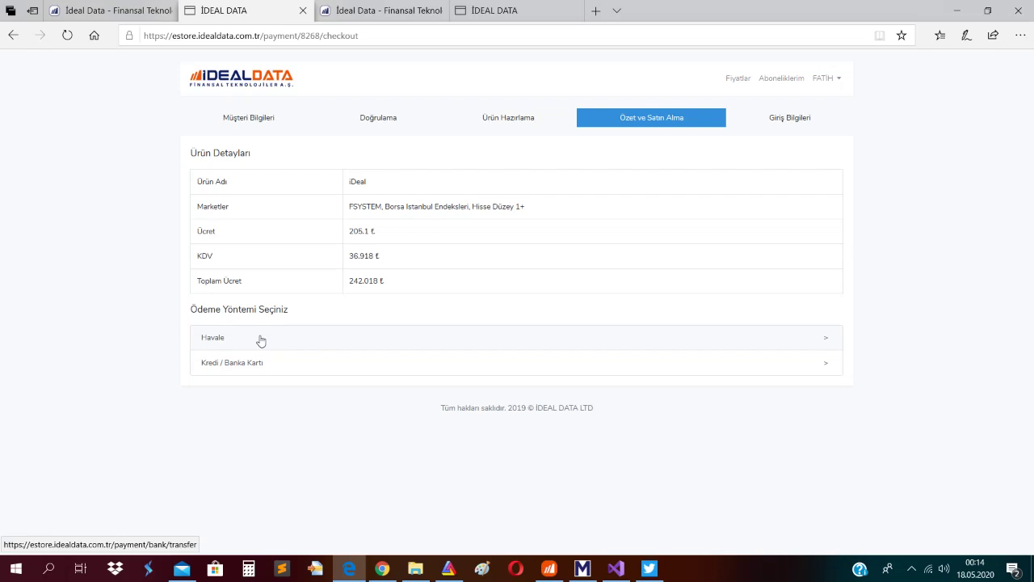
pyautogui.click(292, 370)
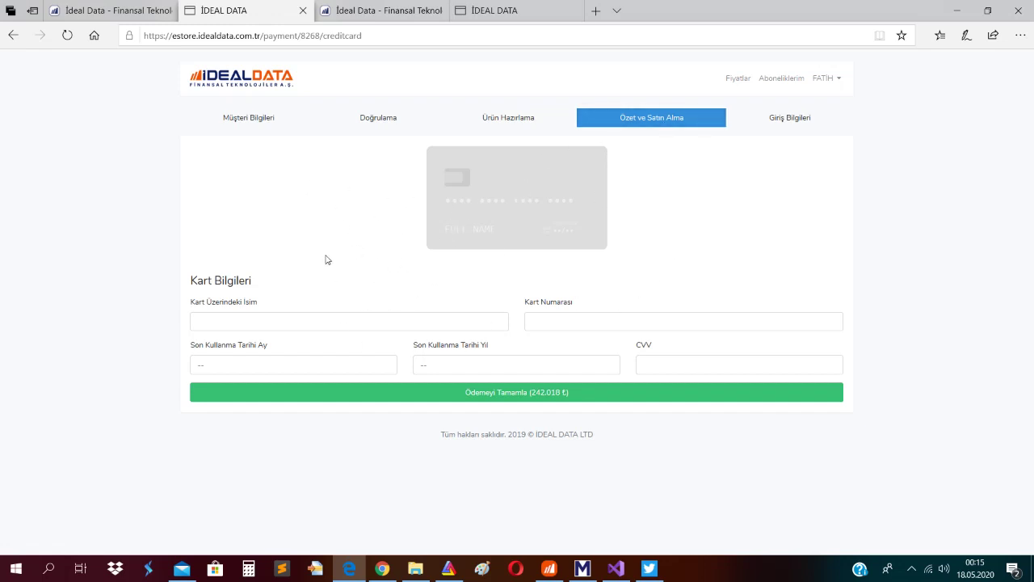
# Minimize the browser, Twitter and mail windows and switch to the iDeal terminal.
pyautogui.click(959, 11)
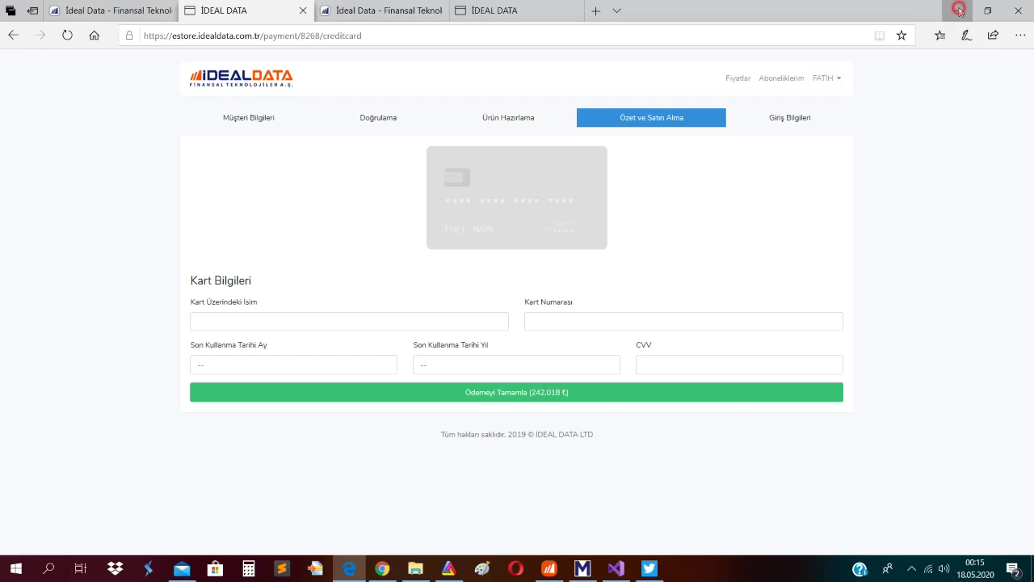
pyautogui.click(956, 8)
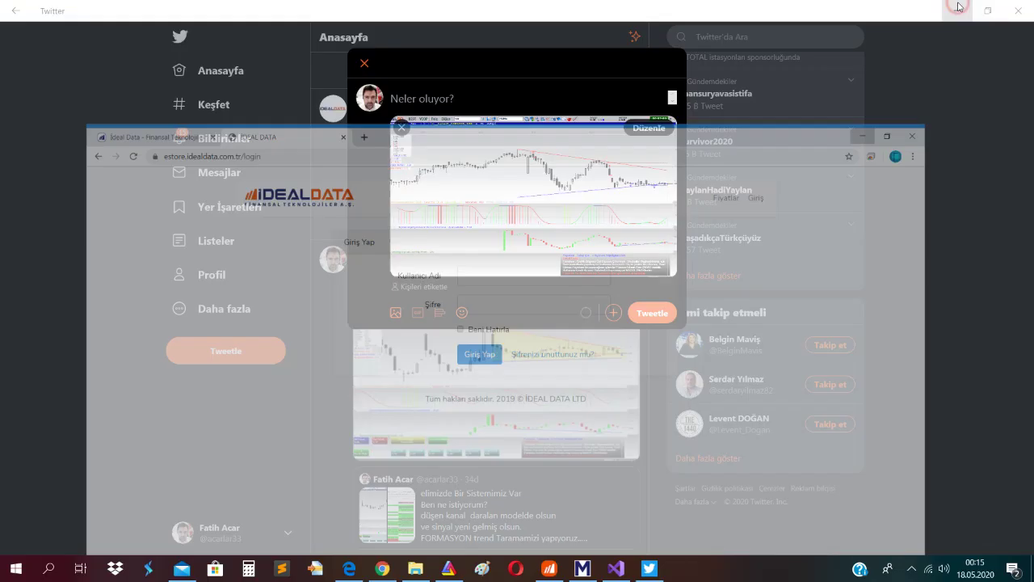
pyautogui.click(958, 11)
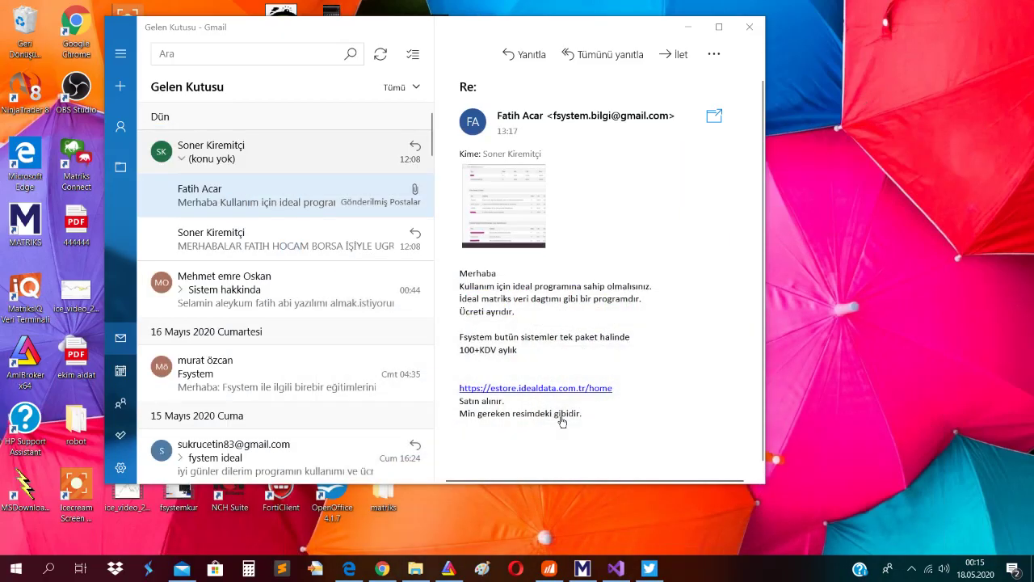
pyautogui.click(686, 28)
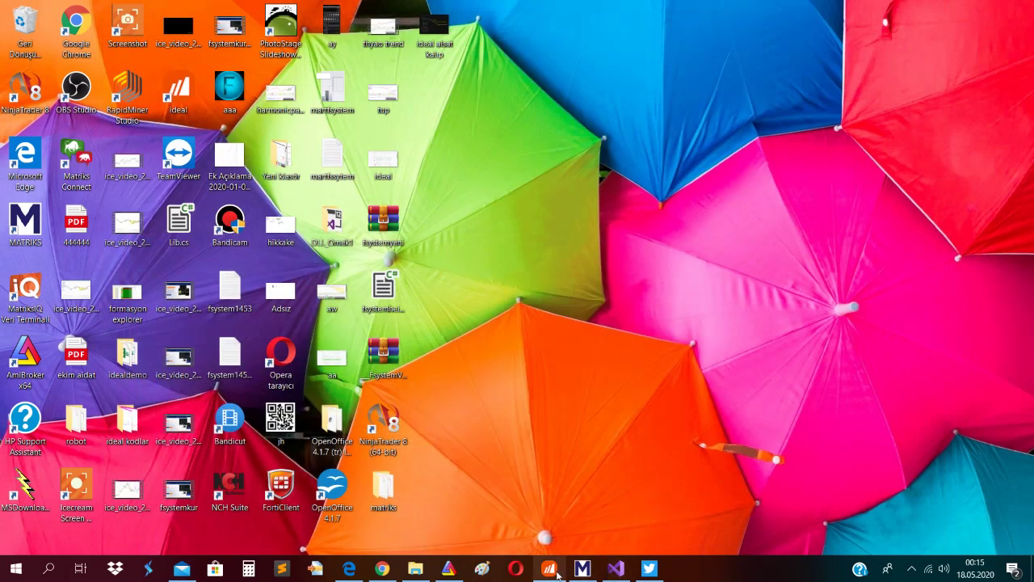
pyautogui.moveTo(557, 574)
pyautogui.click(545, 525)
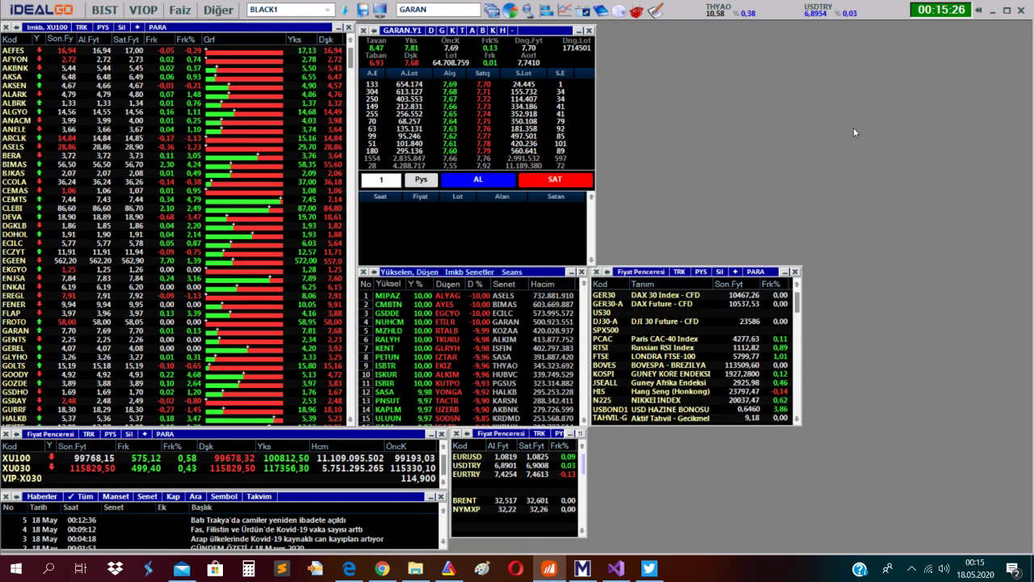
# Review the login and server settings and the Lisanslarım list in the Bağlantı ve Lisanslar window, then close it.
pyautogui.click(933, 15)
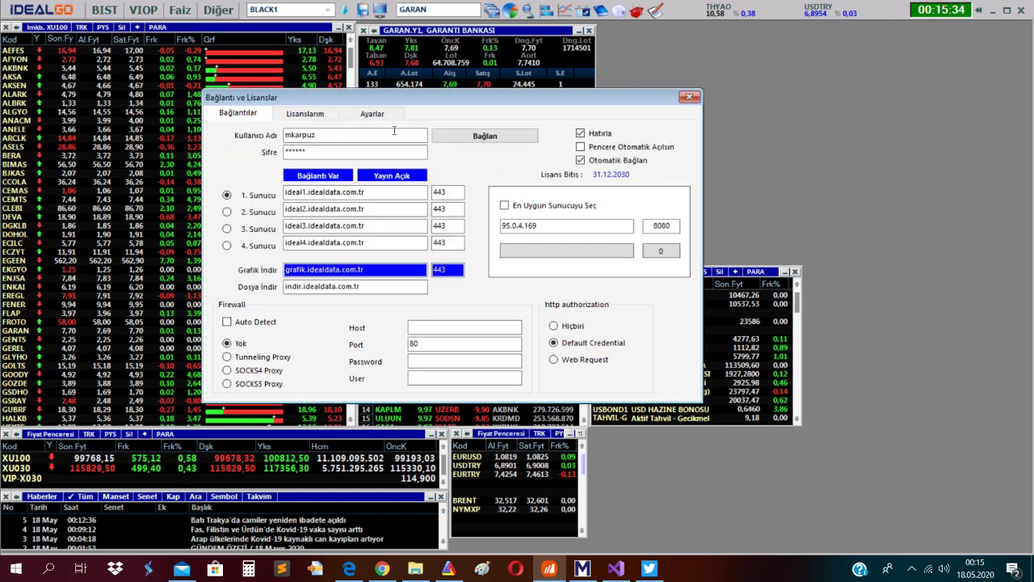
pyautogui.moveTo(343, 97); pyautogui.dragTo(572, 139)
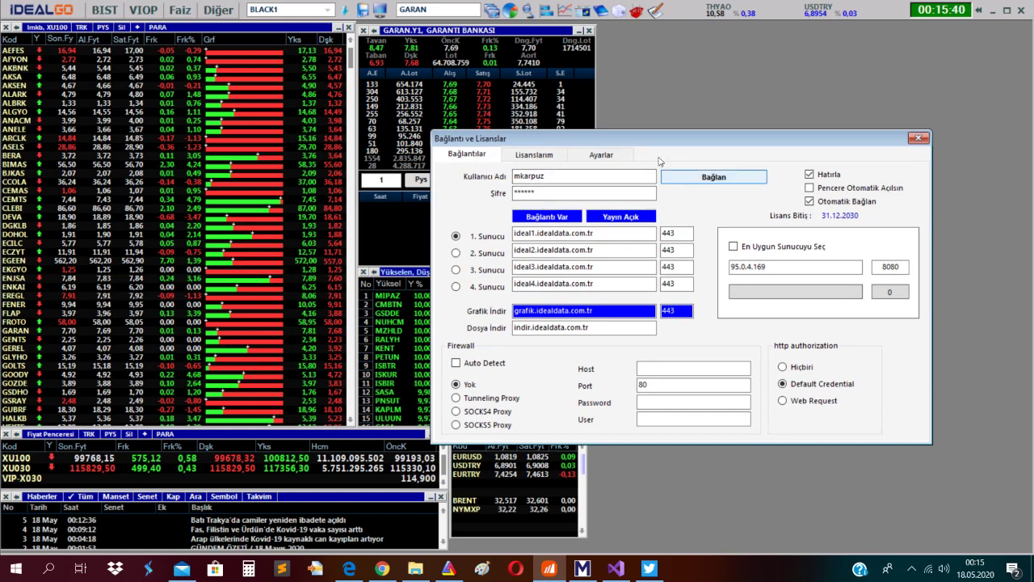
pyautogui.click(534, 157)
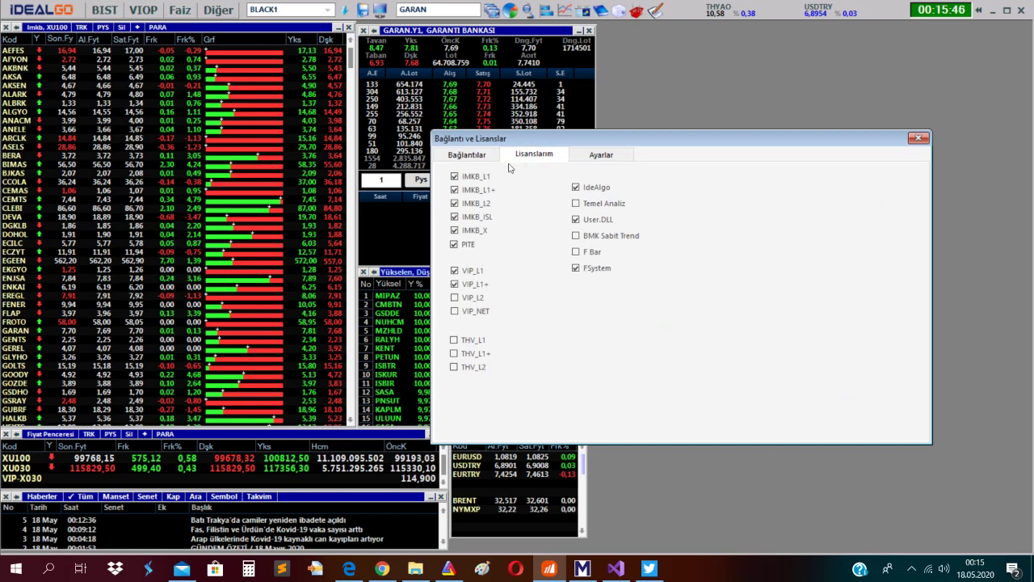
pyautogui.moveTo(521, 145); pyautogui.dragTo(412, 144)
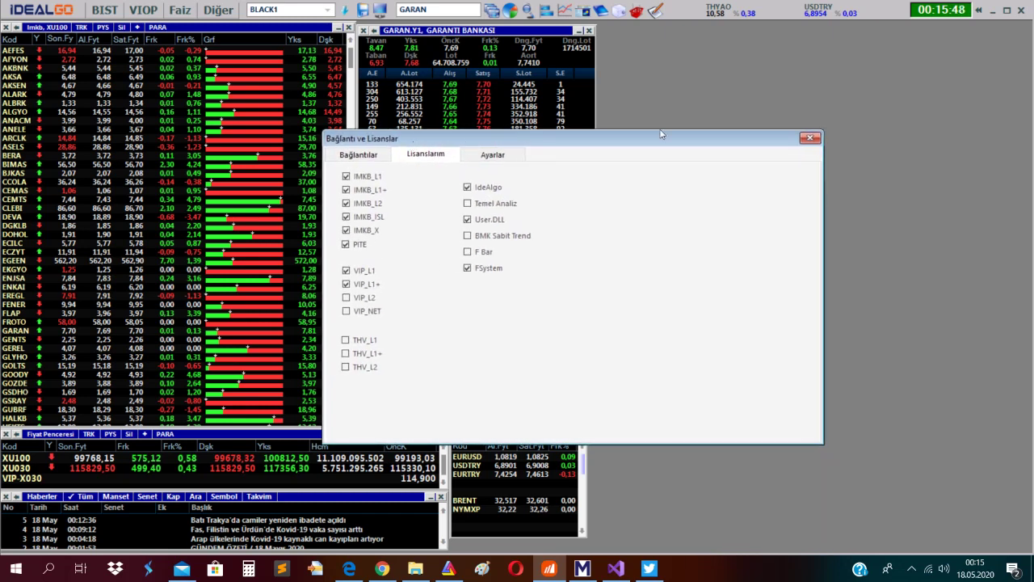
pyautogui.click(810, 139)
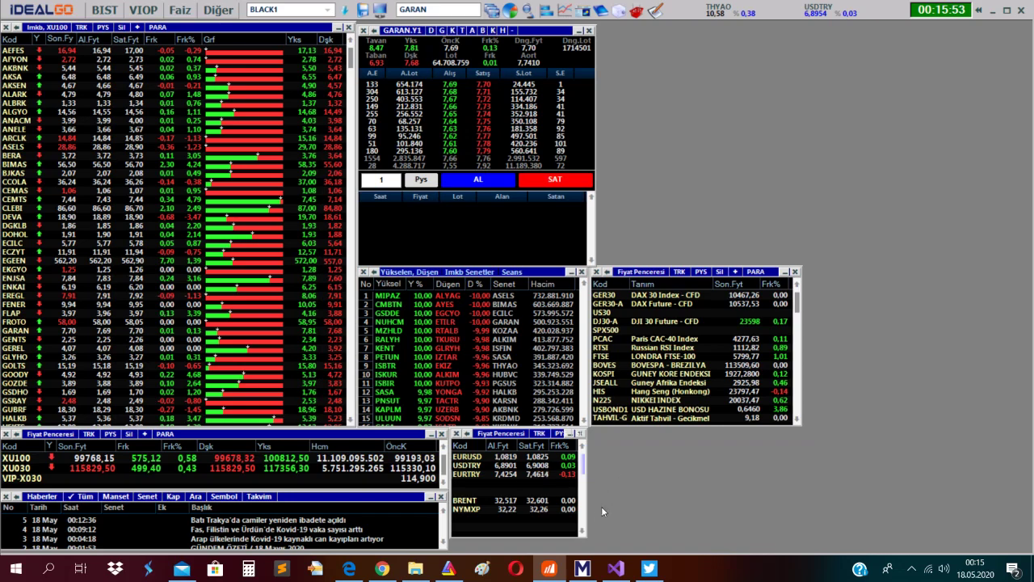
# Switch back to the browser and find the Fsystem installation and update files on idealdata.com.tr's Mobil Uygulamalar ve Diğer Dosyalar page.
pyautogui.click(349, 568)
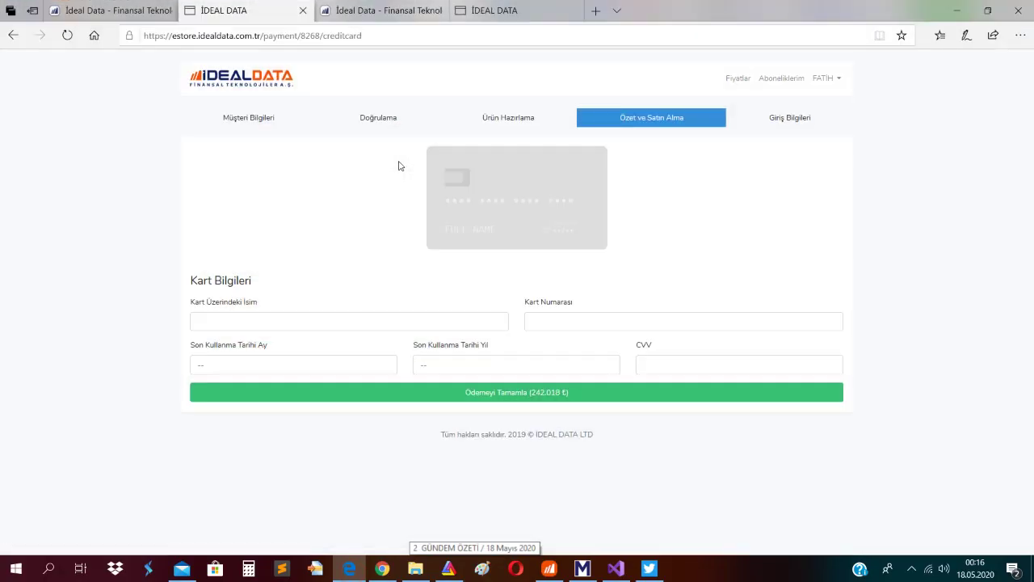
pyautogui.click(372, 9)
pyautogui.moveTo(901, 84)
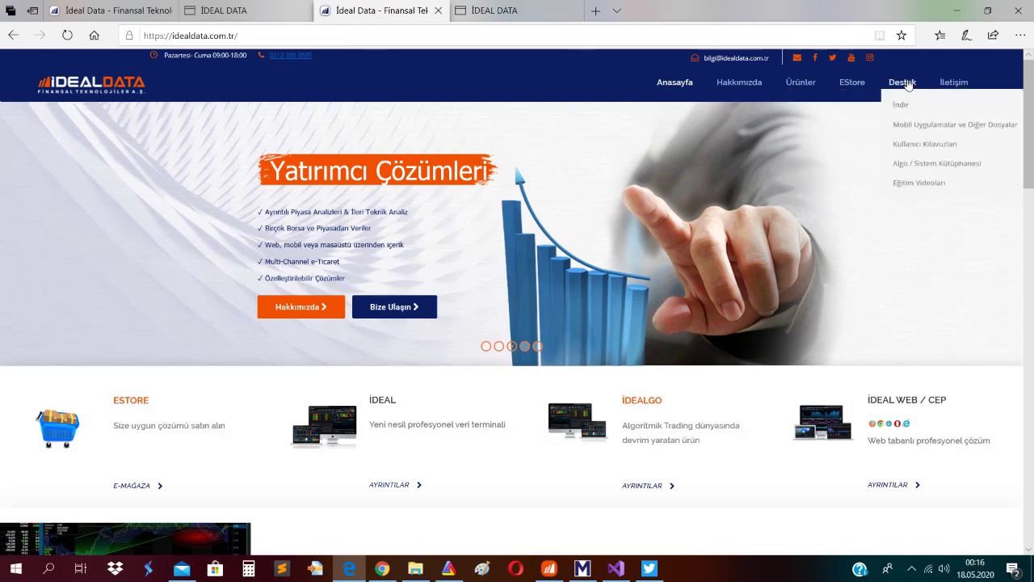
pyautogui.click(932, 127)
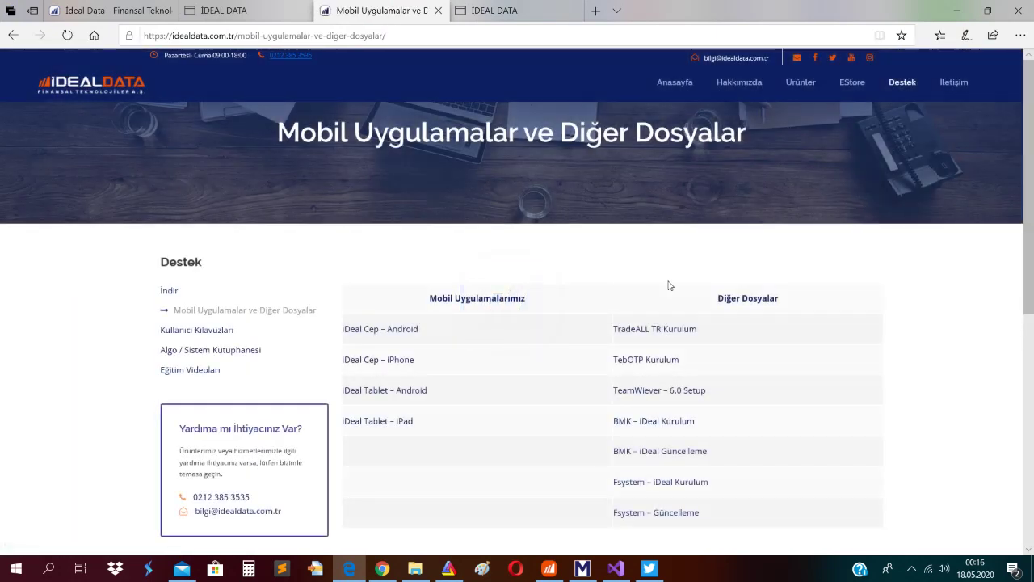
pyautogui.scroll(-2, 671, 286)
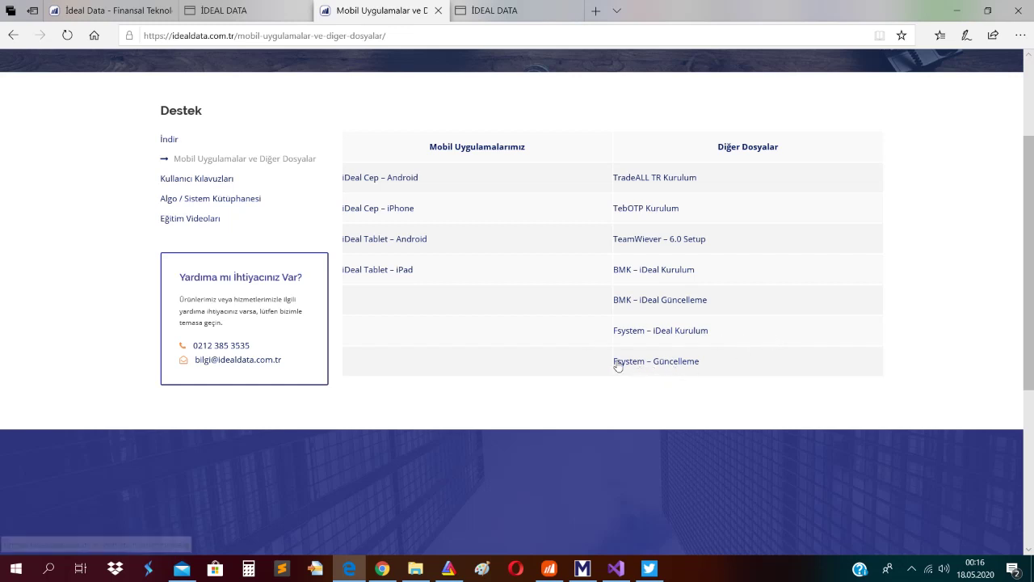
# Return to the iDeal terminal, open a GARAN chart and apply the FsystemV1__FORMASYON_TREND system to it.
pyautogui.click(958, 8)
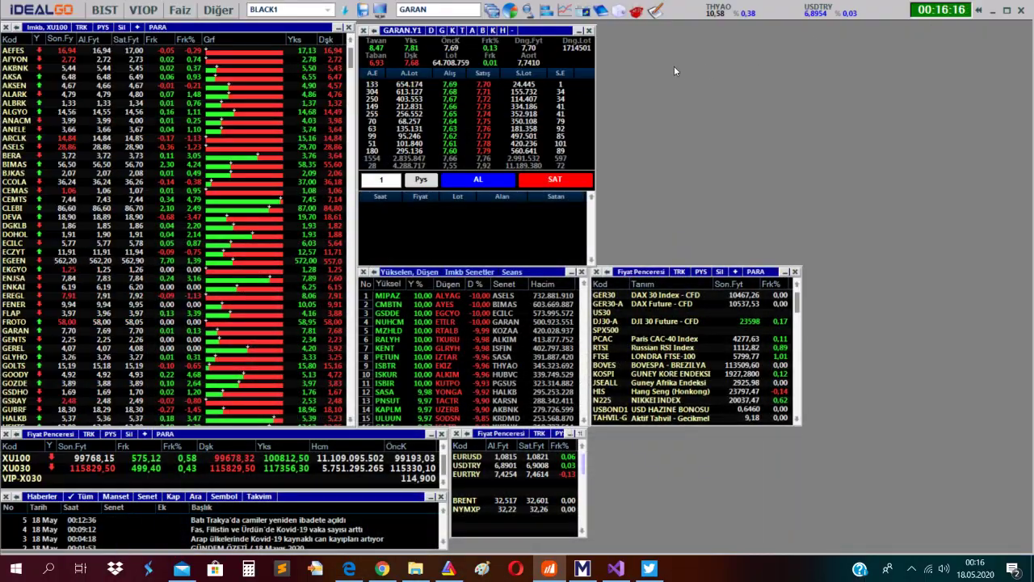
pyautogui.click(567, 12)
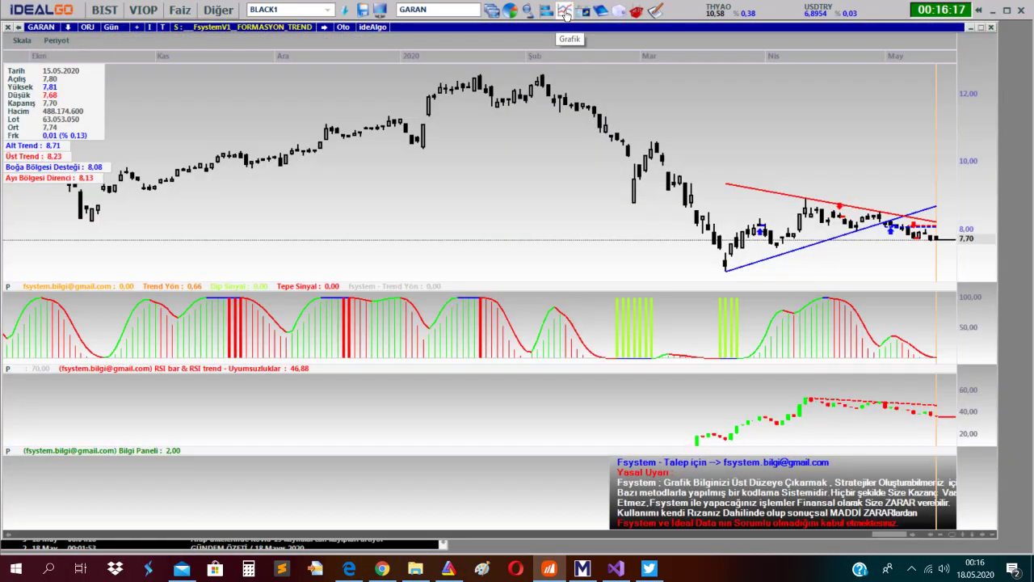
pyautogui.click(279, 28)
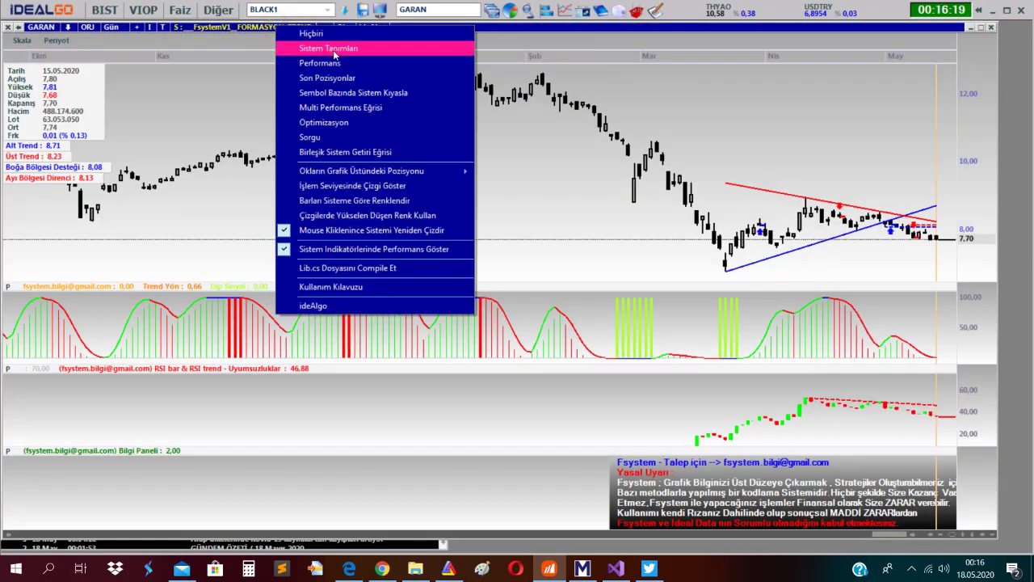
pyautogui.click(334, 50)
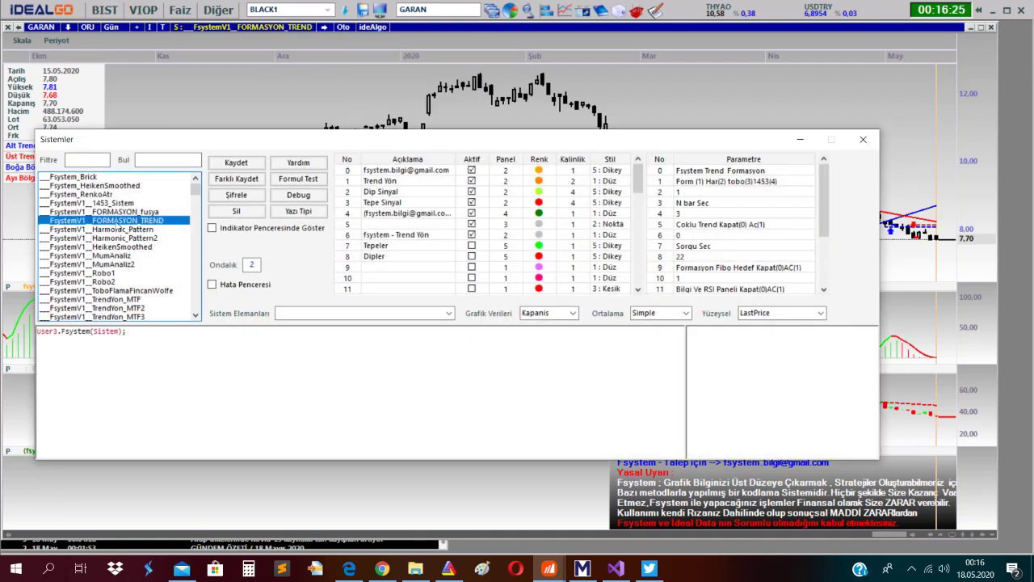
pyautogui.doubleClick(114, 220)
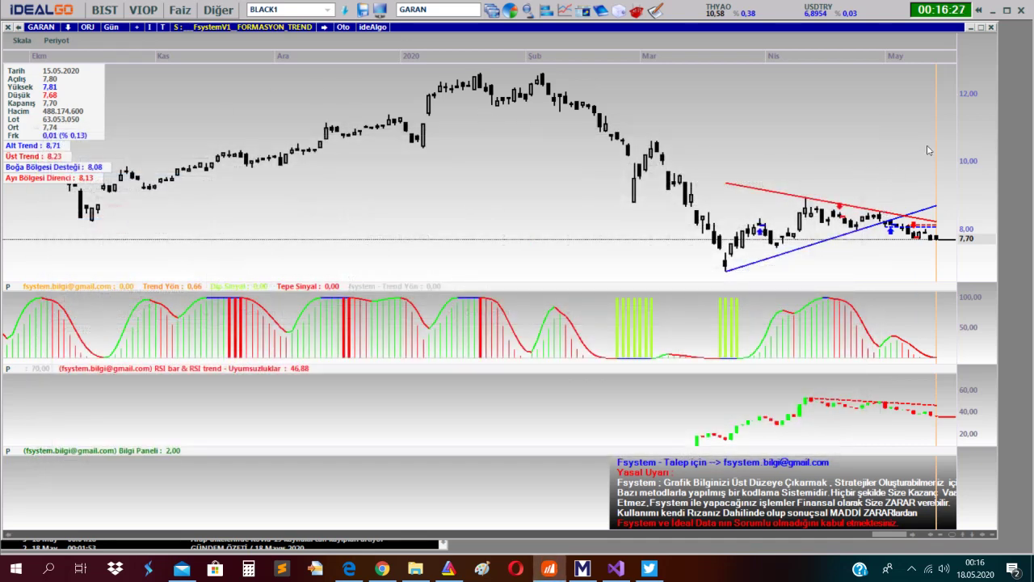